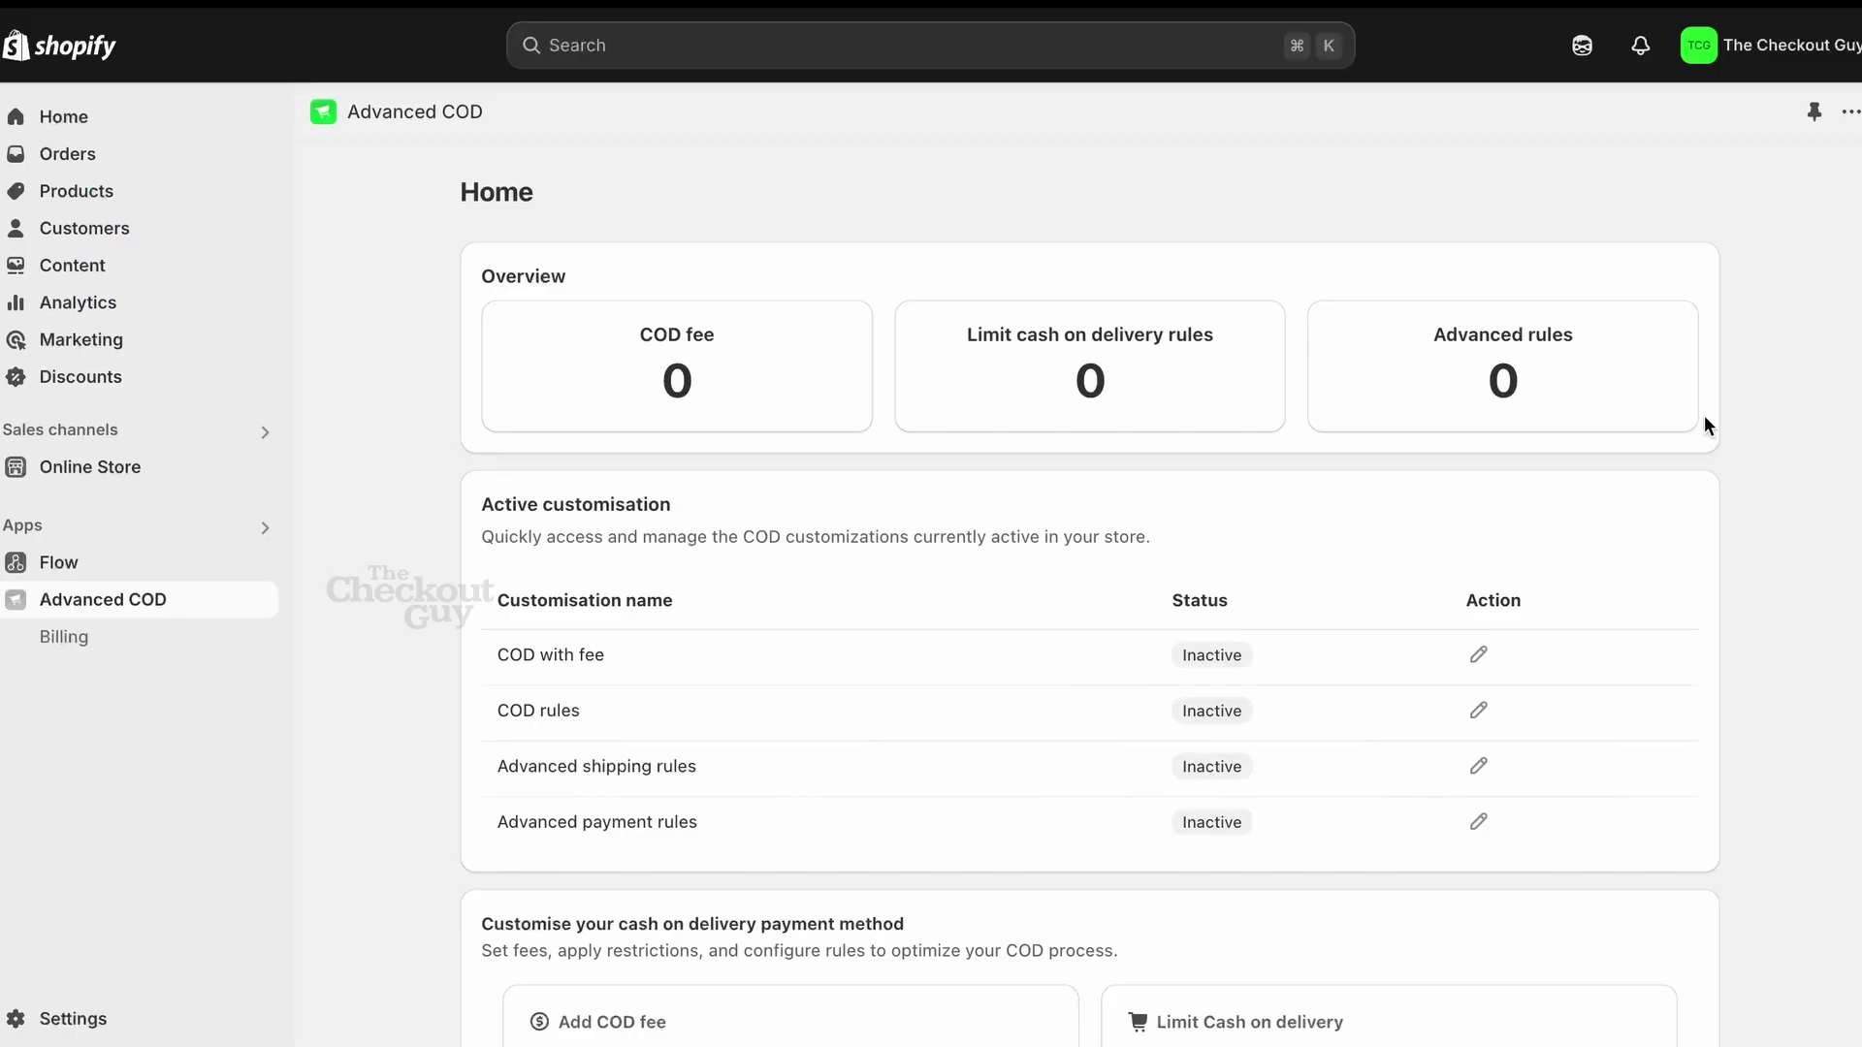
# - Open the Limit Cash on delivery configuration and enable the global rules for cash on delivery
pyautogui.scroll(-2, 1061, 1016)
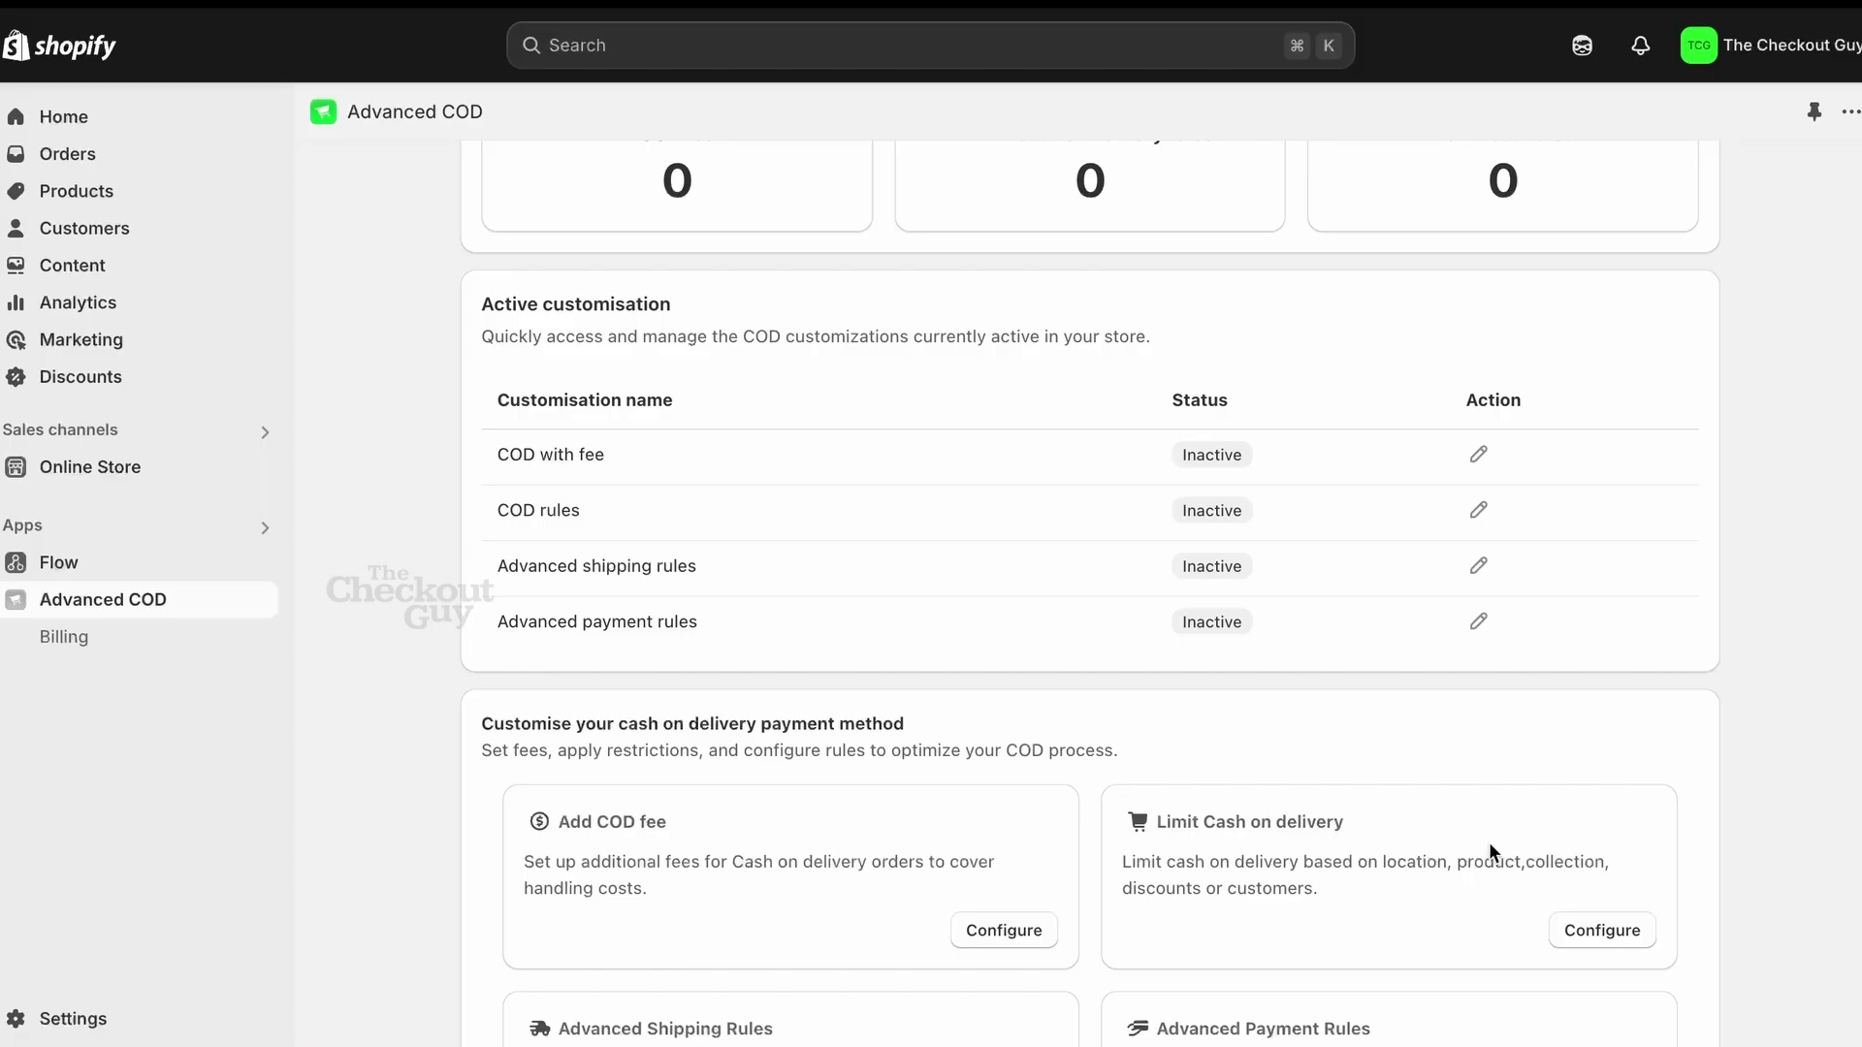
pyautogui.scroll(-1, 1490, 850)
pyautogui.click(1595, 843)
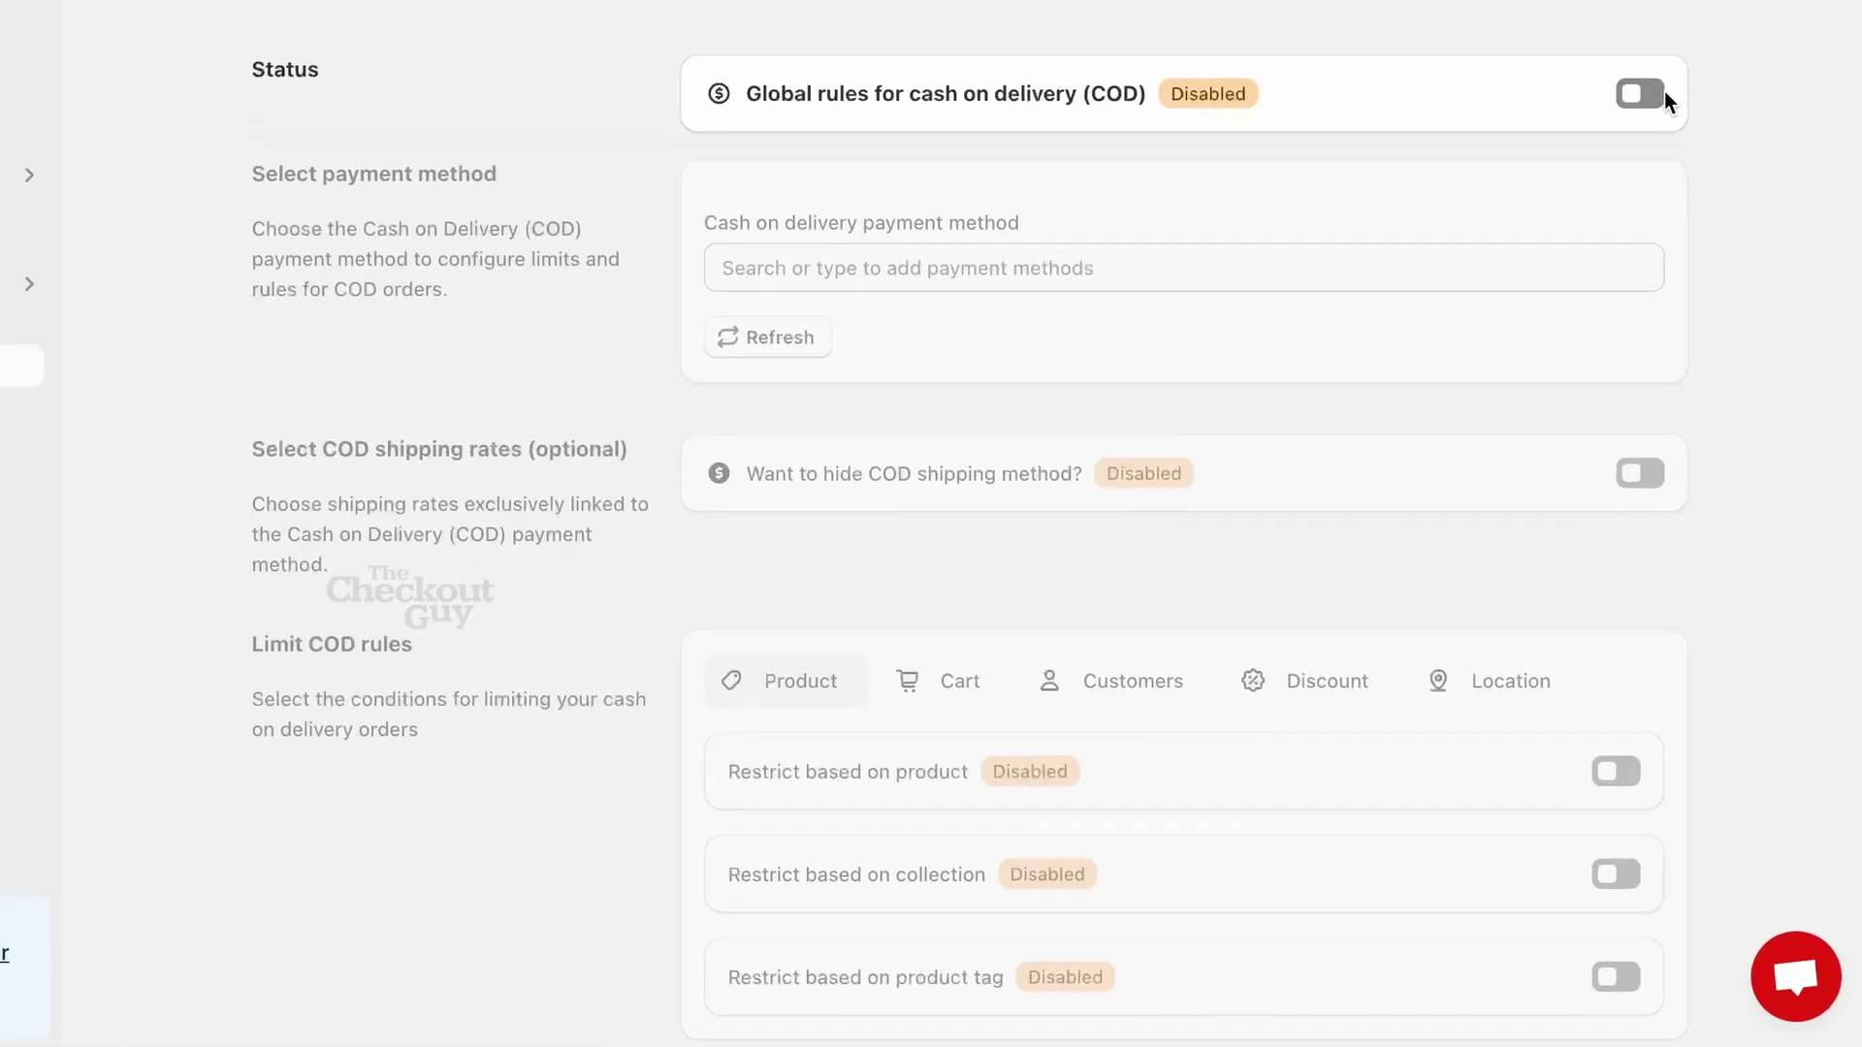
pyautogui.click(1629, 30)
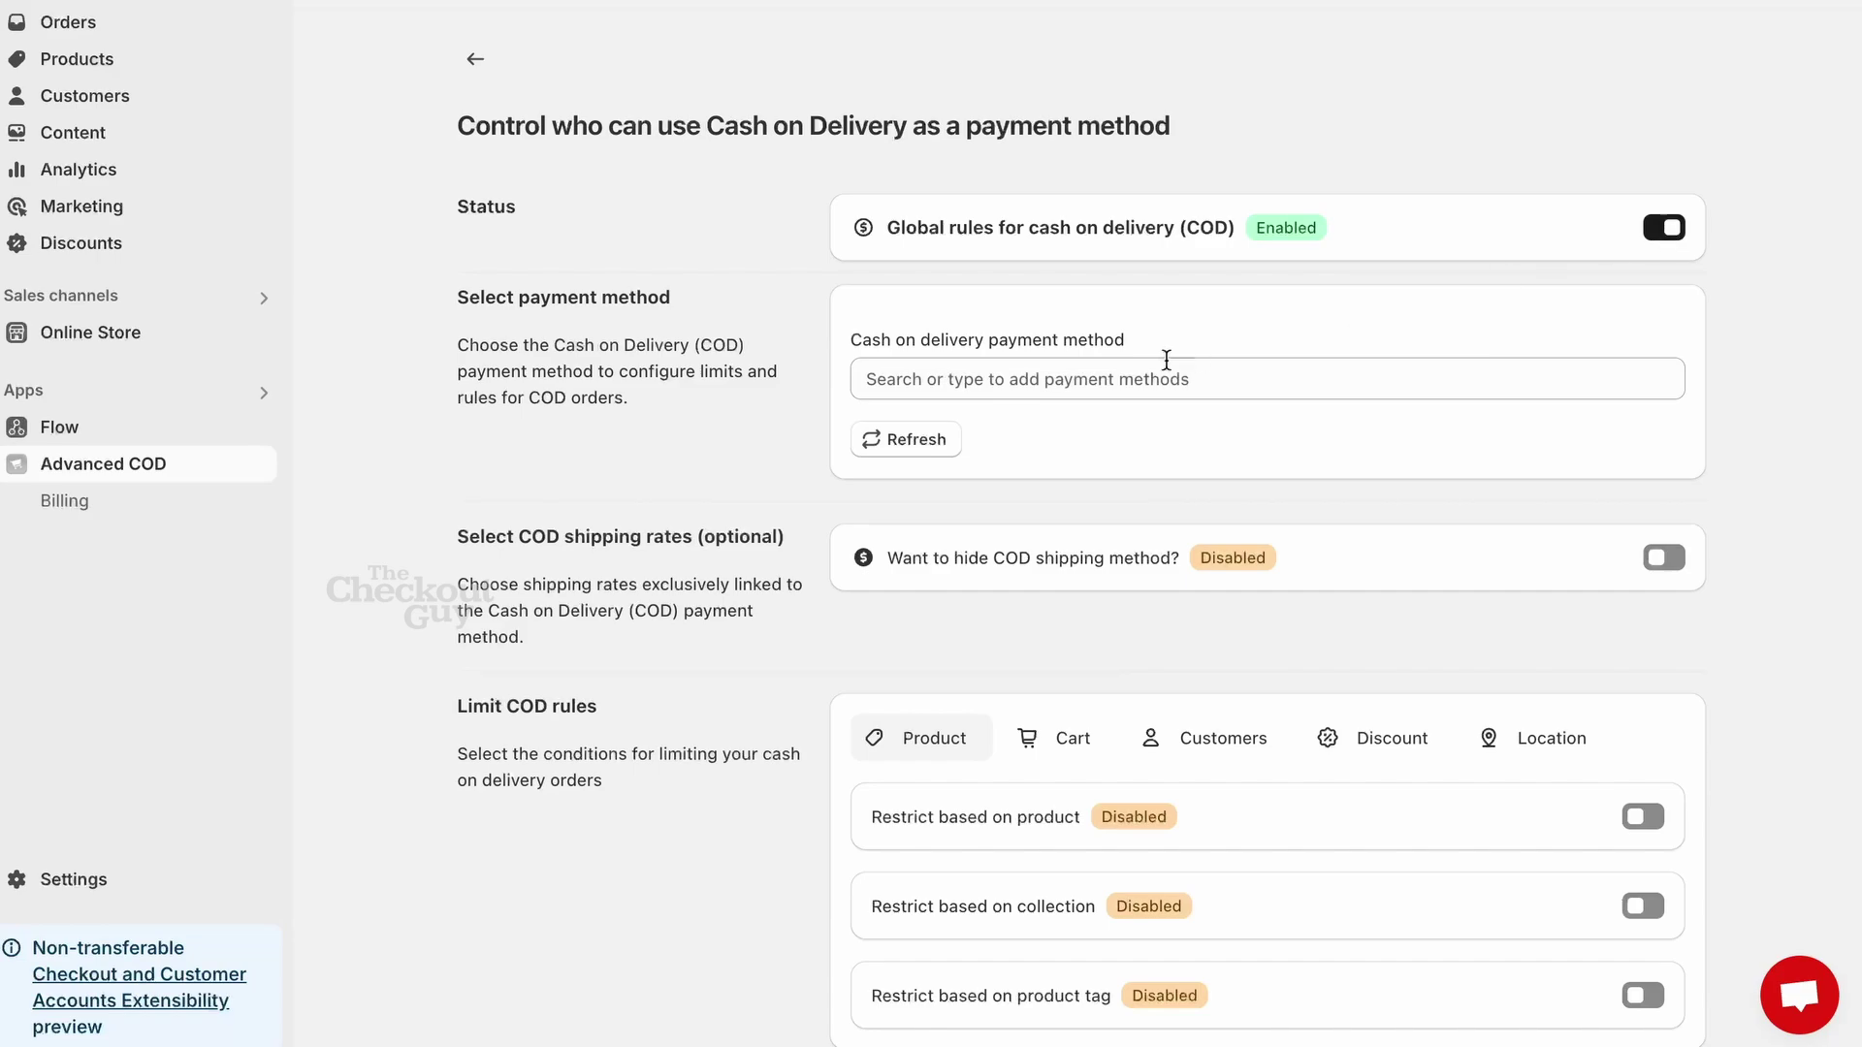
# - Choose Cash on Delivery (COD) as the payment method the rules apply to
pyautogui.click(1115, 374)
pyautogui.click(980, 443)
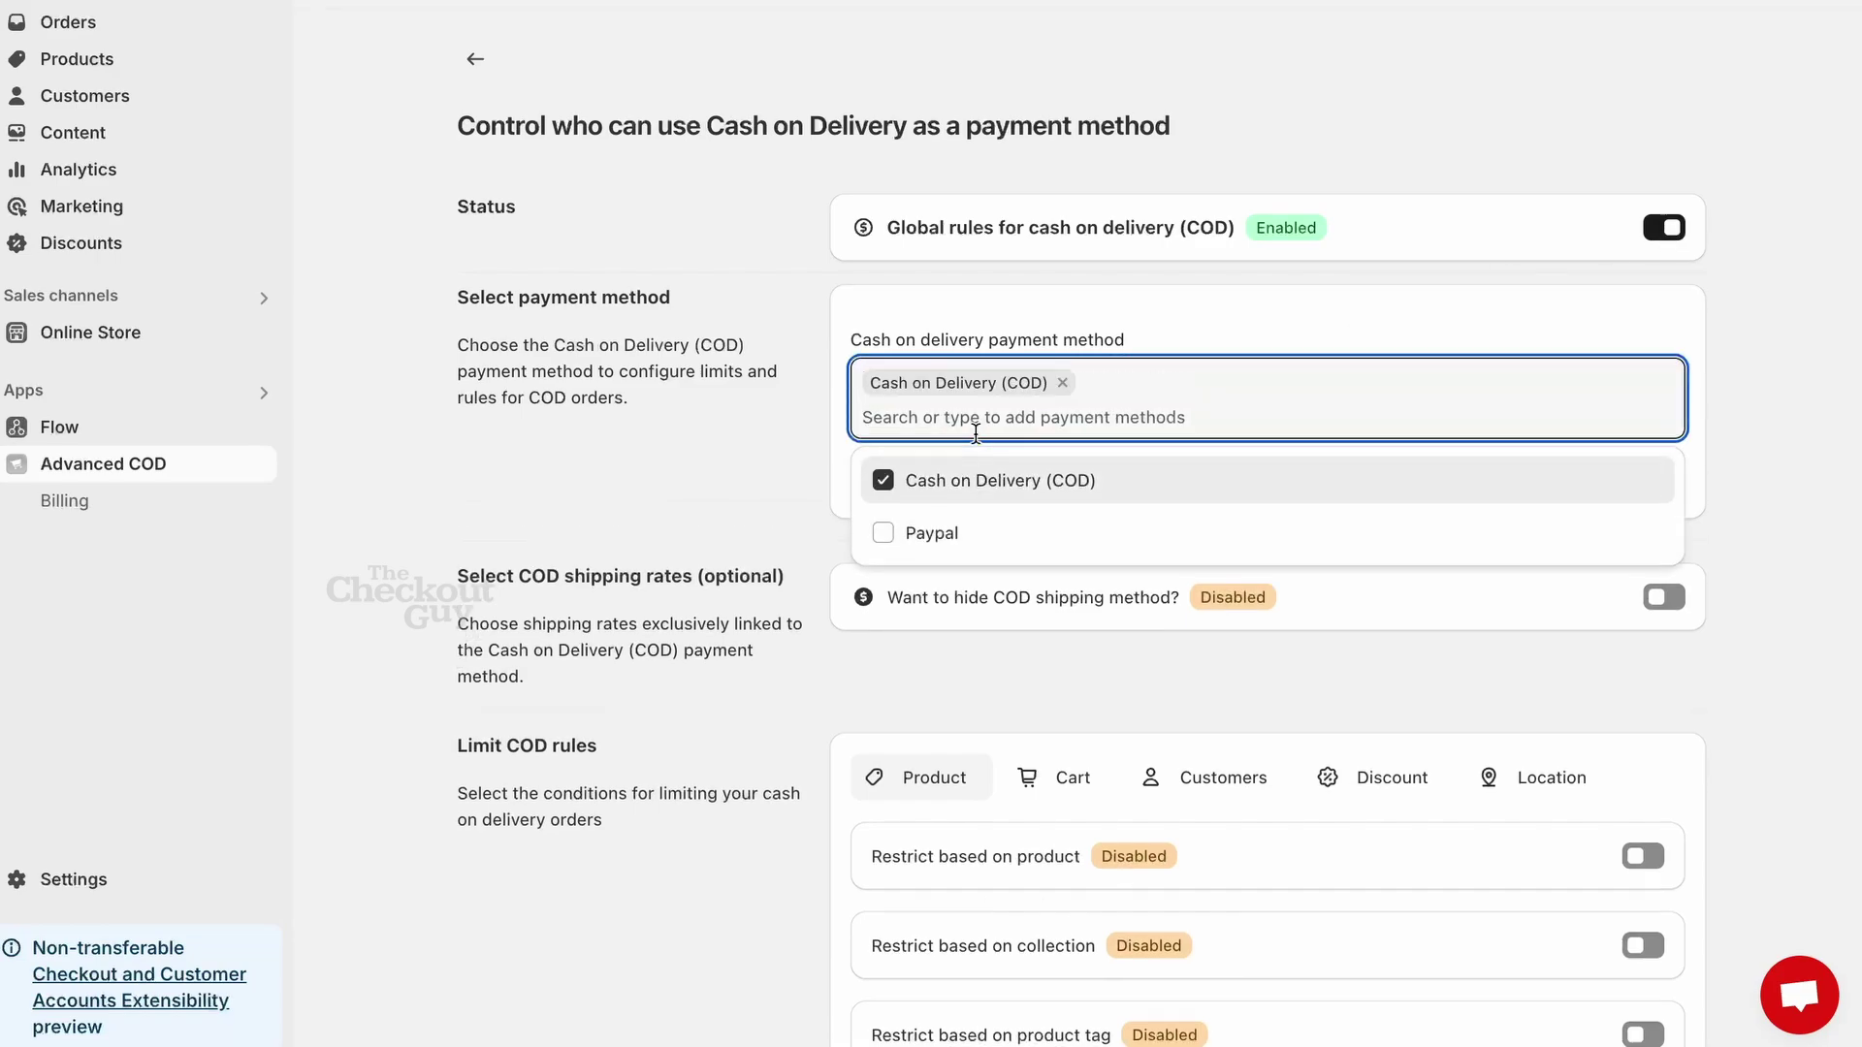
pyautogui.click(1017, 287)
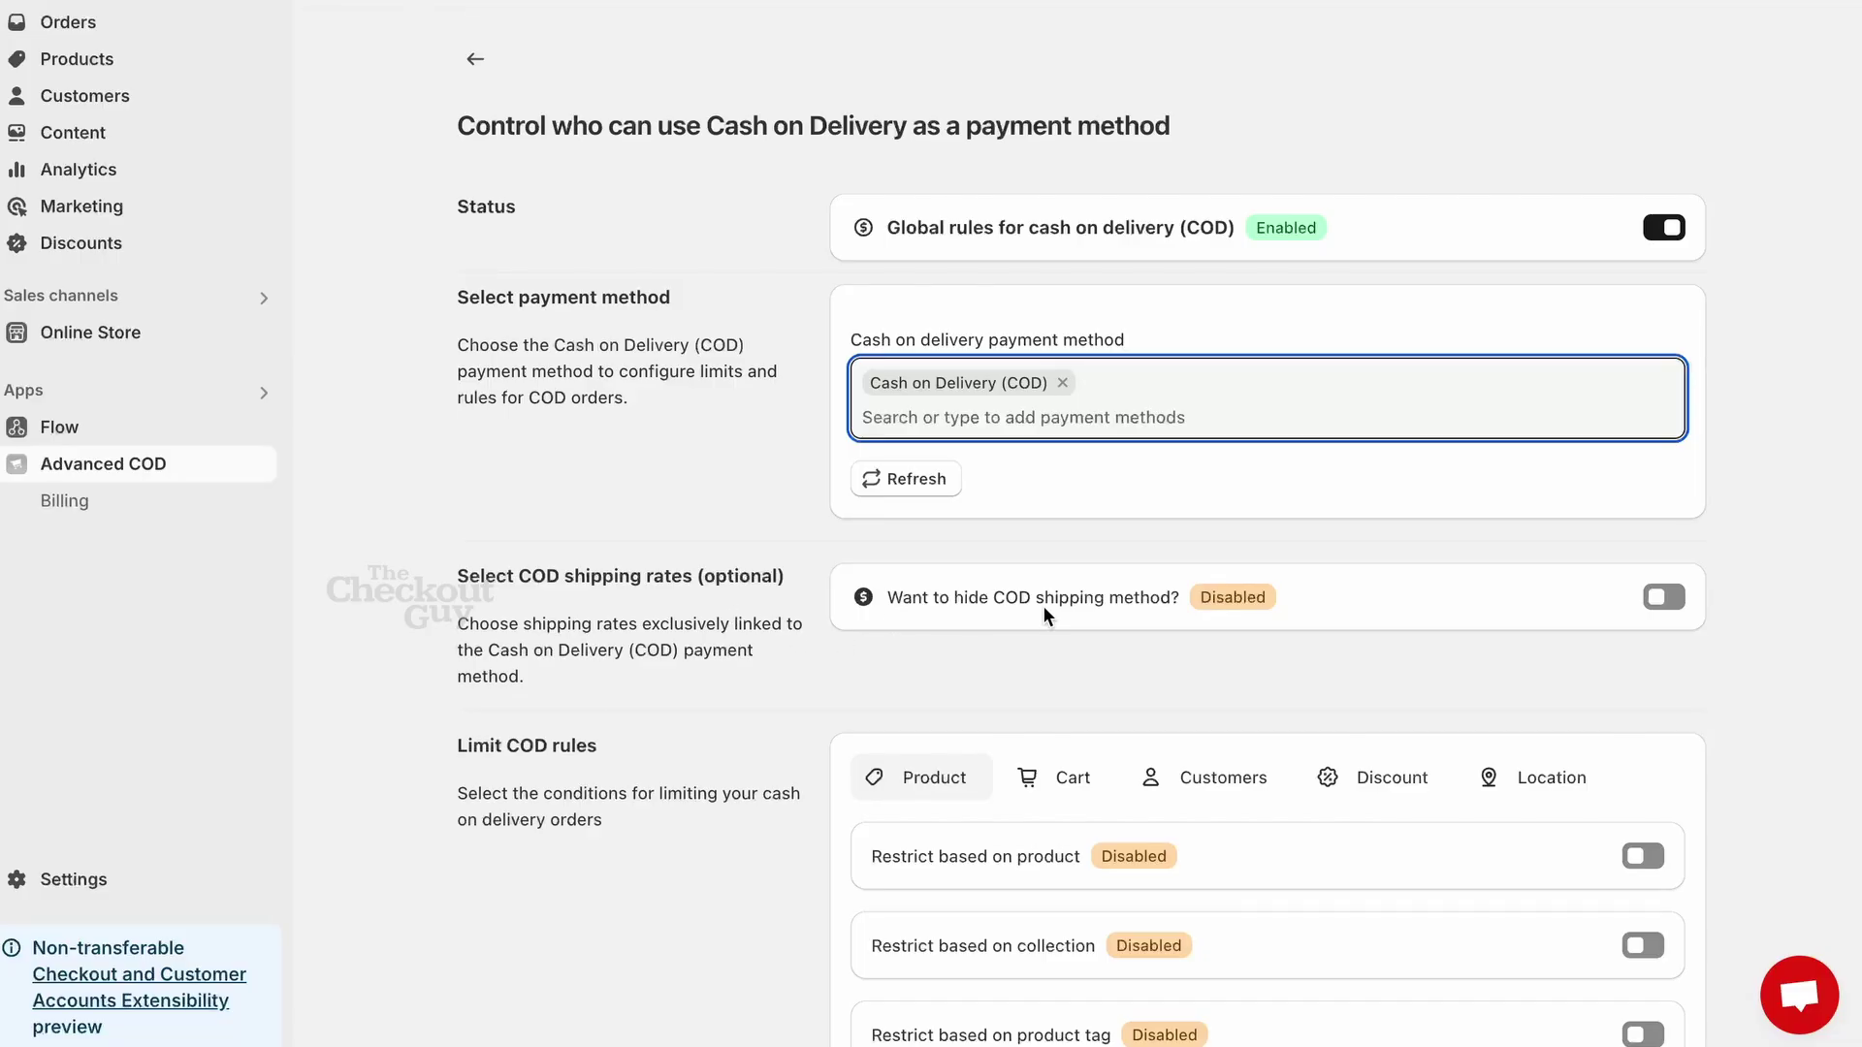
pyautogui.click(1663, 599)
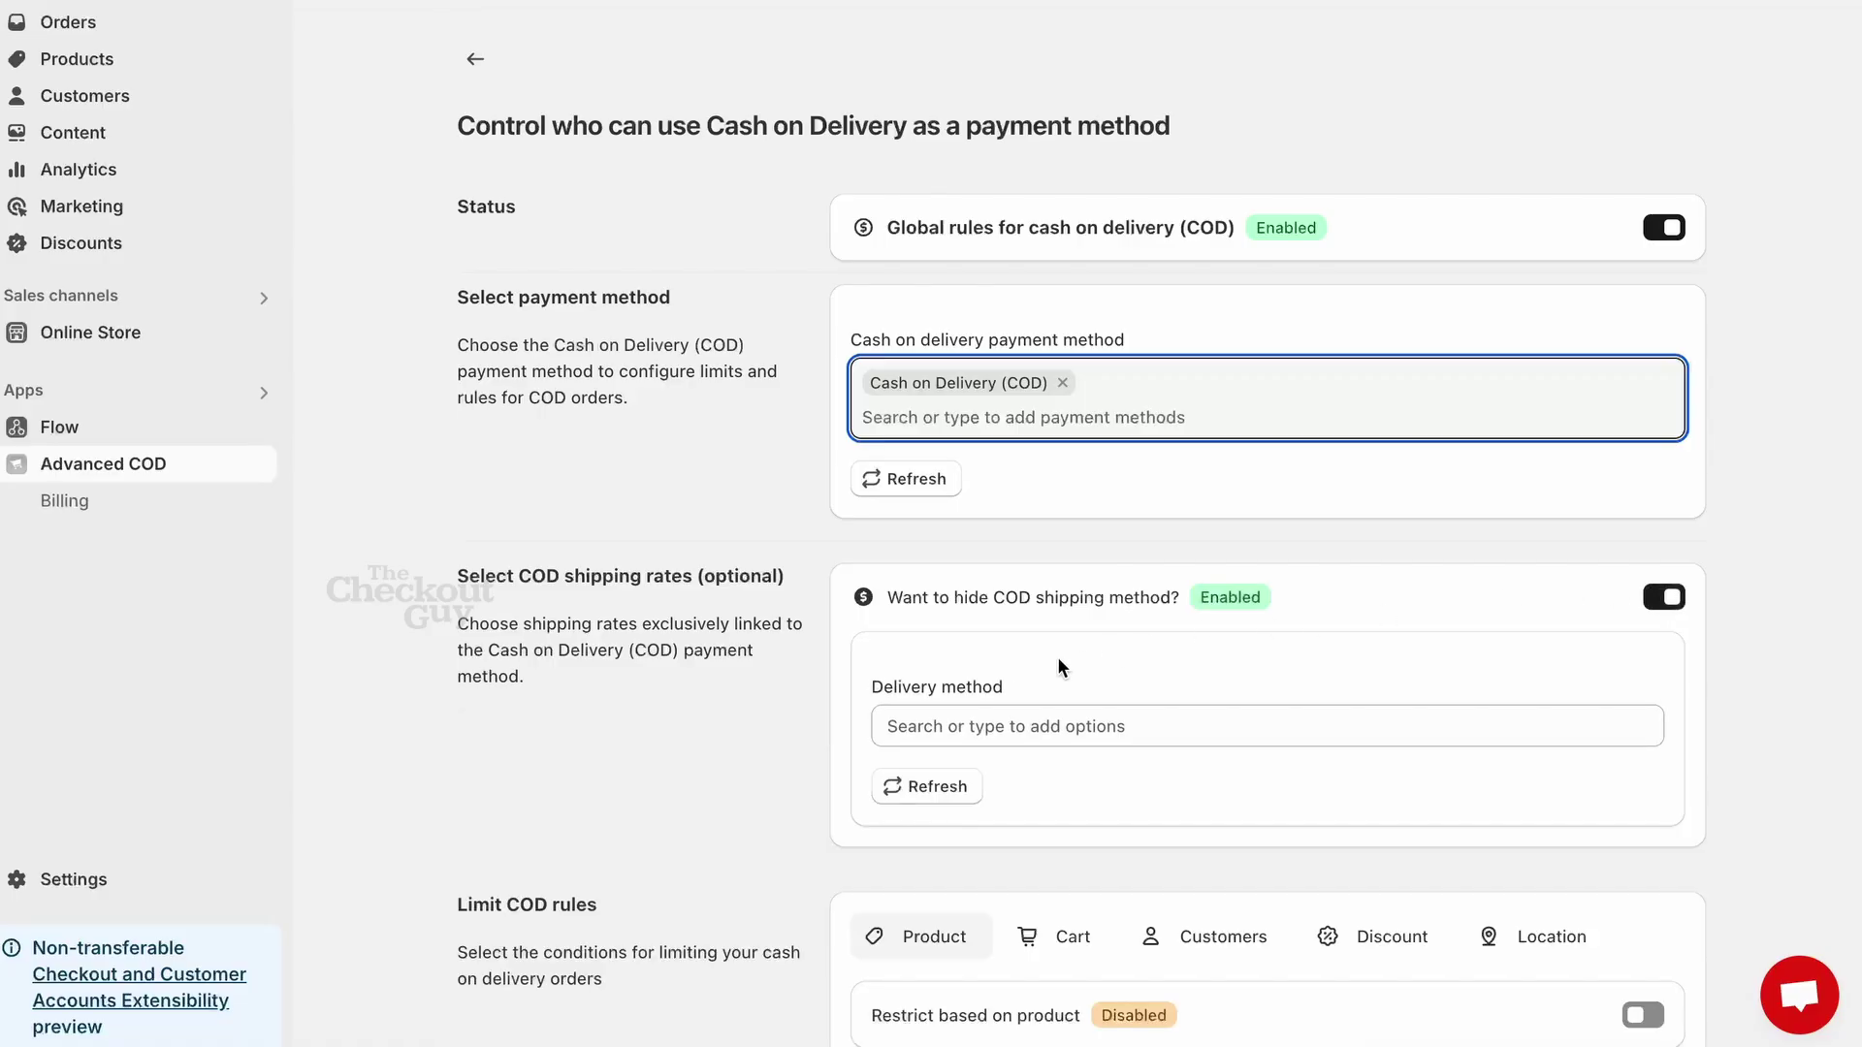
pyautogui.click(1057, 717)
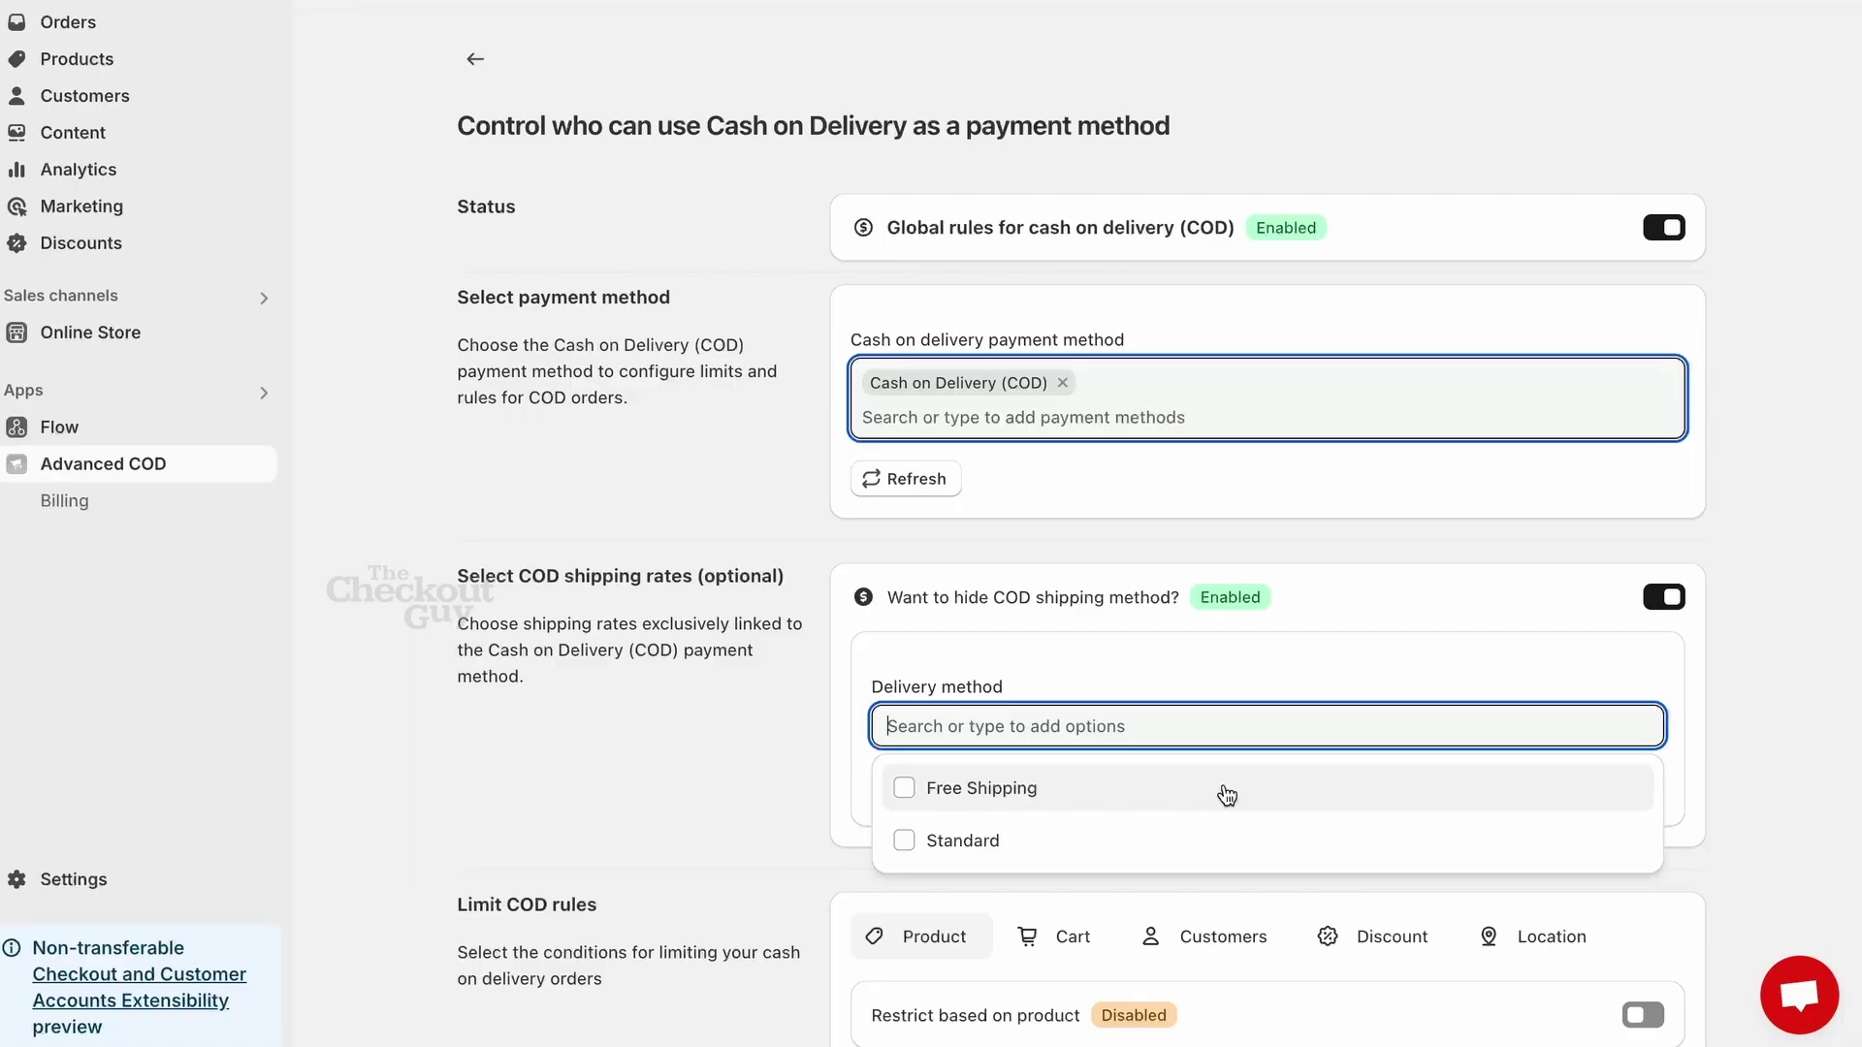
pyautogui.click(1662, 606)
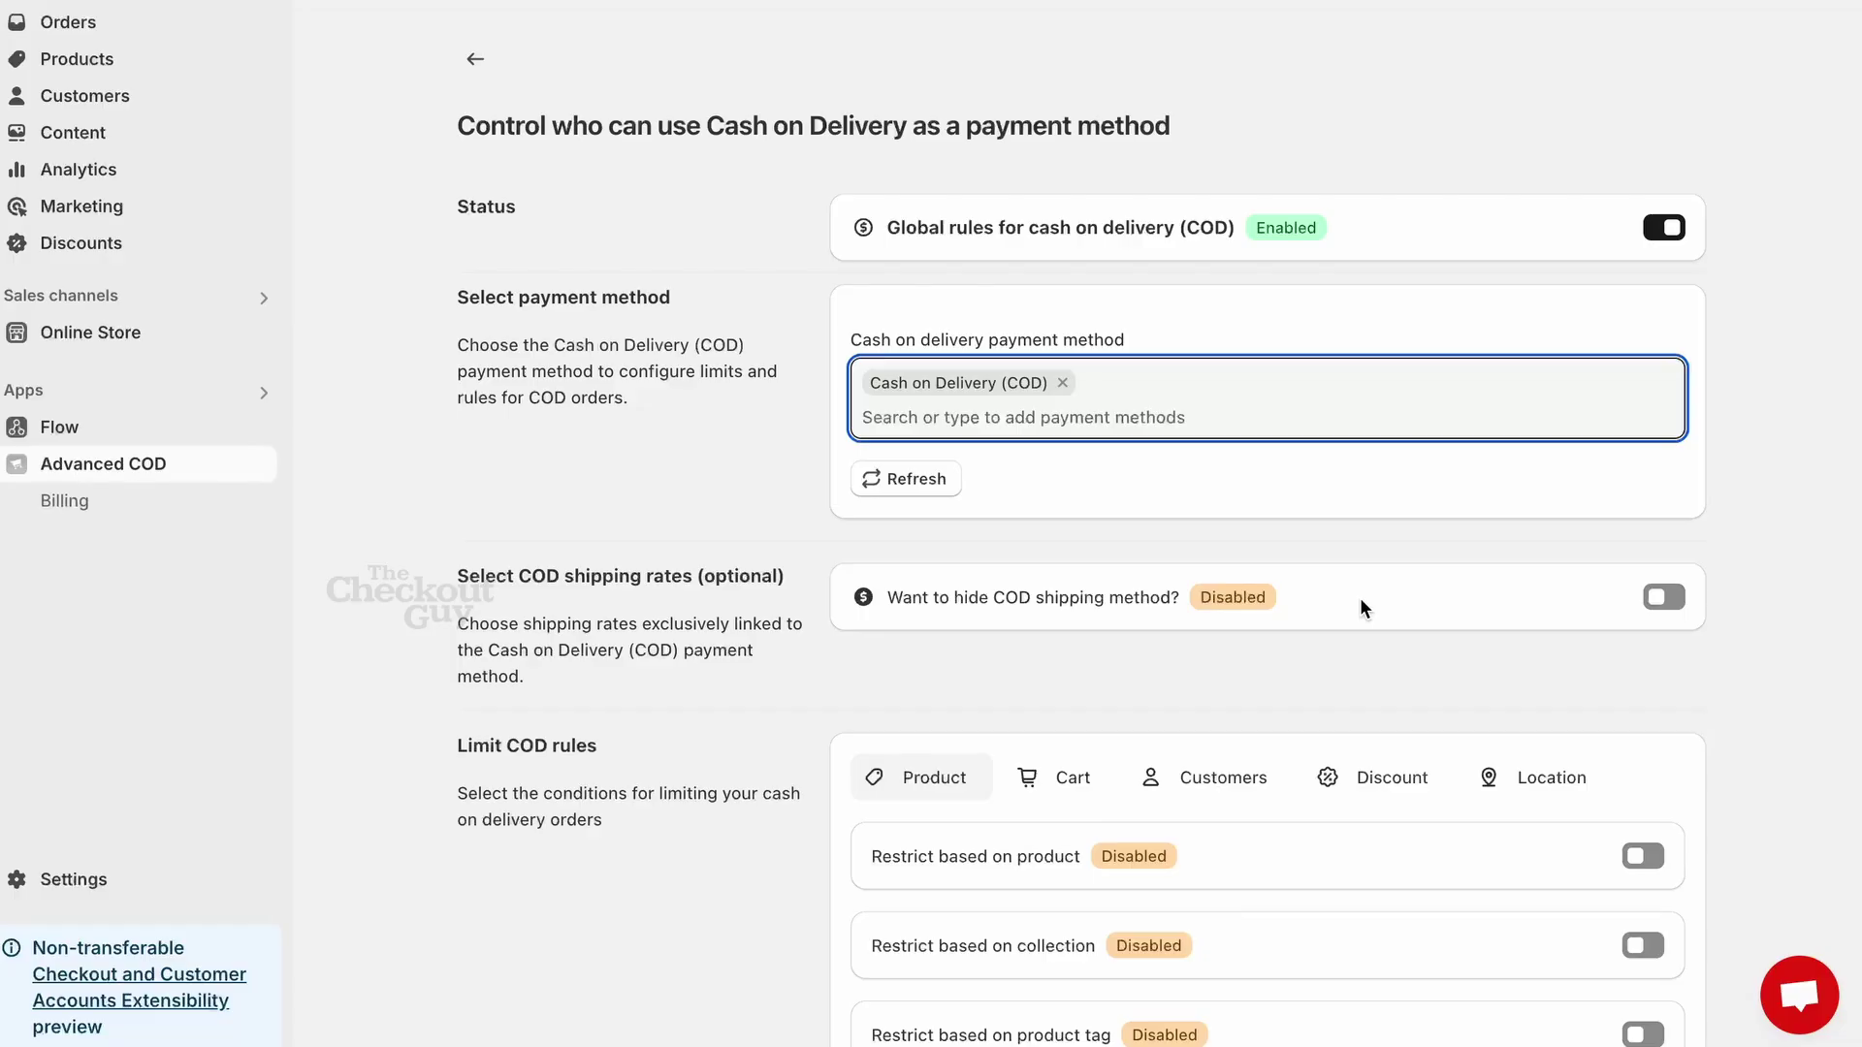
# - Enable the restriction based on customer tag with the condition "Show COD for the customer with tag"
pyautogui.scroll(-1, 1359, 597)
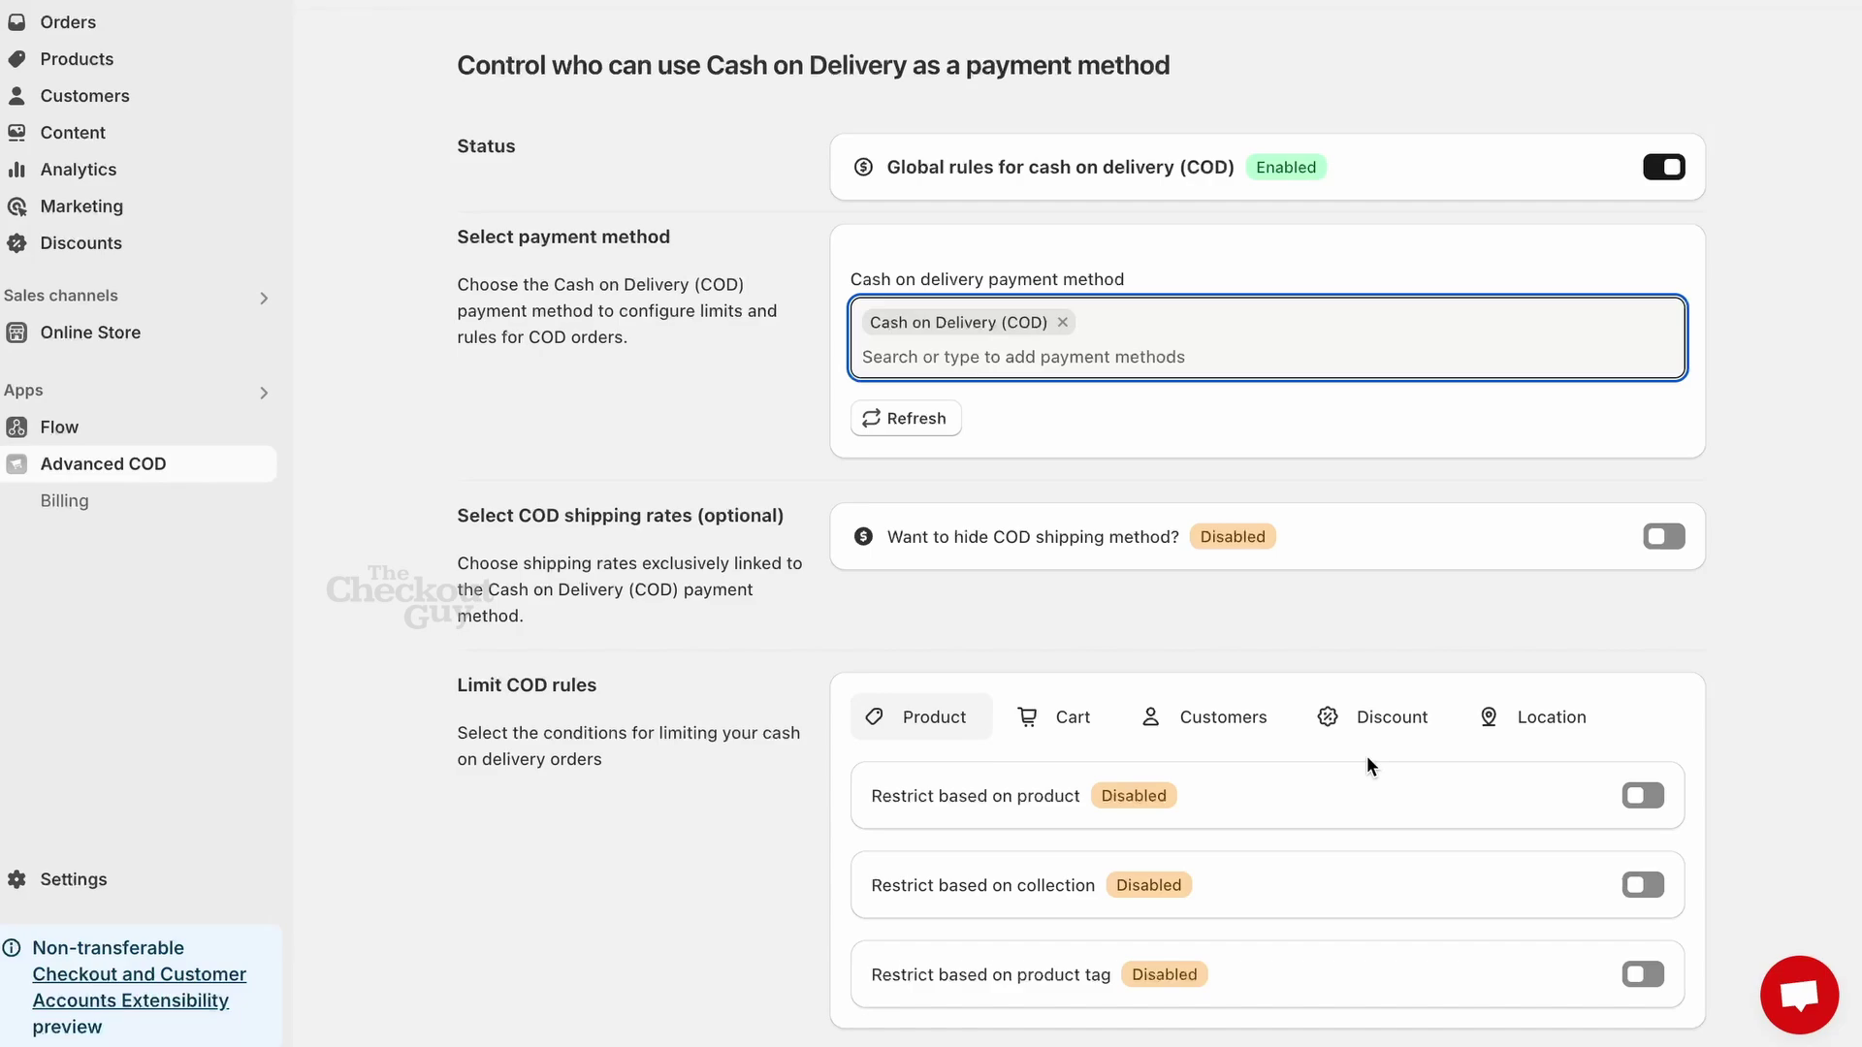
pyautogui.click(1218, 717)
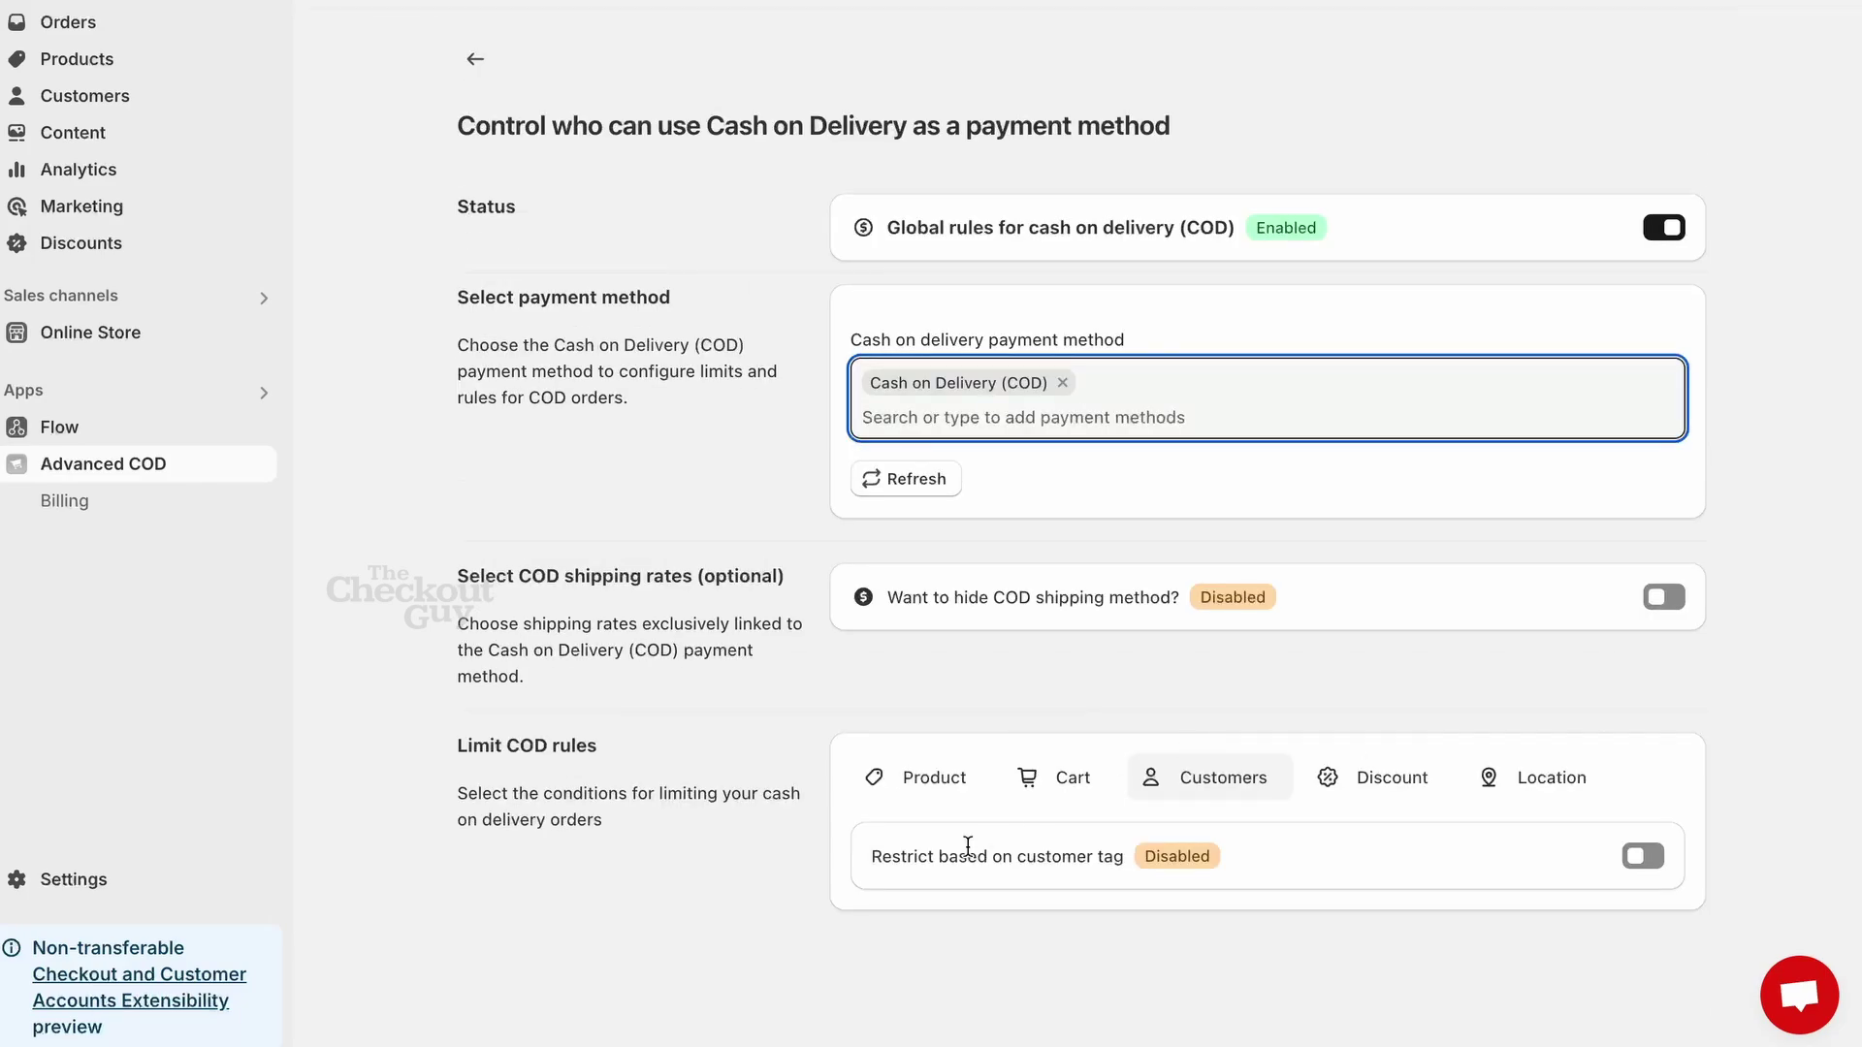
pyautogui.click(1641, 860)
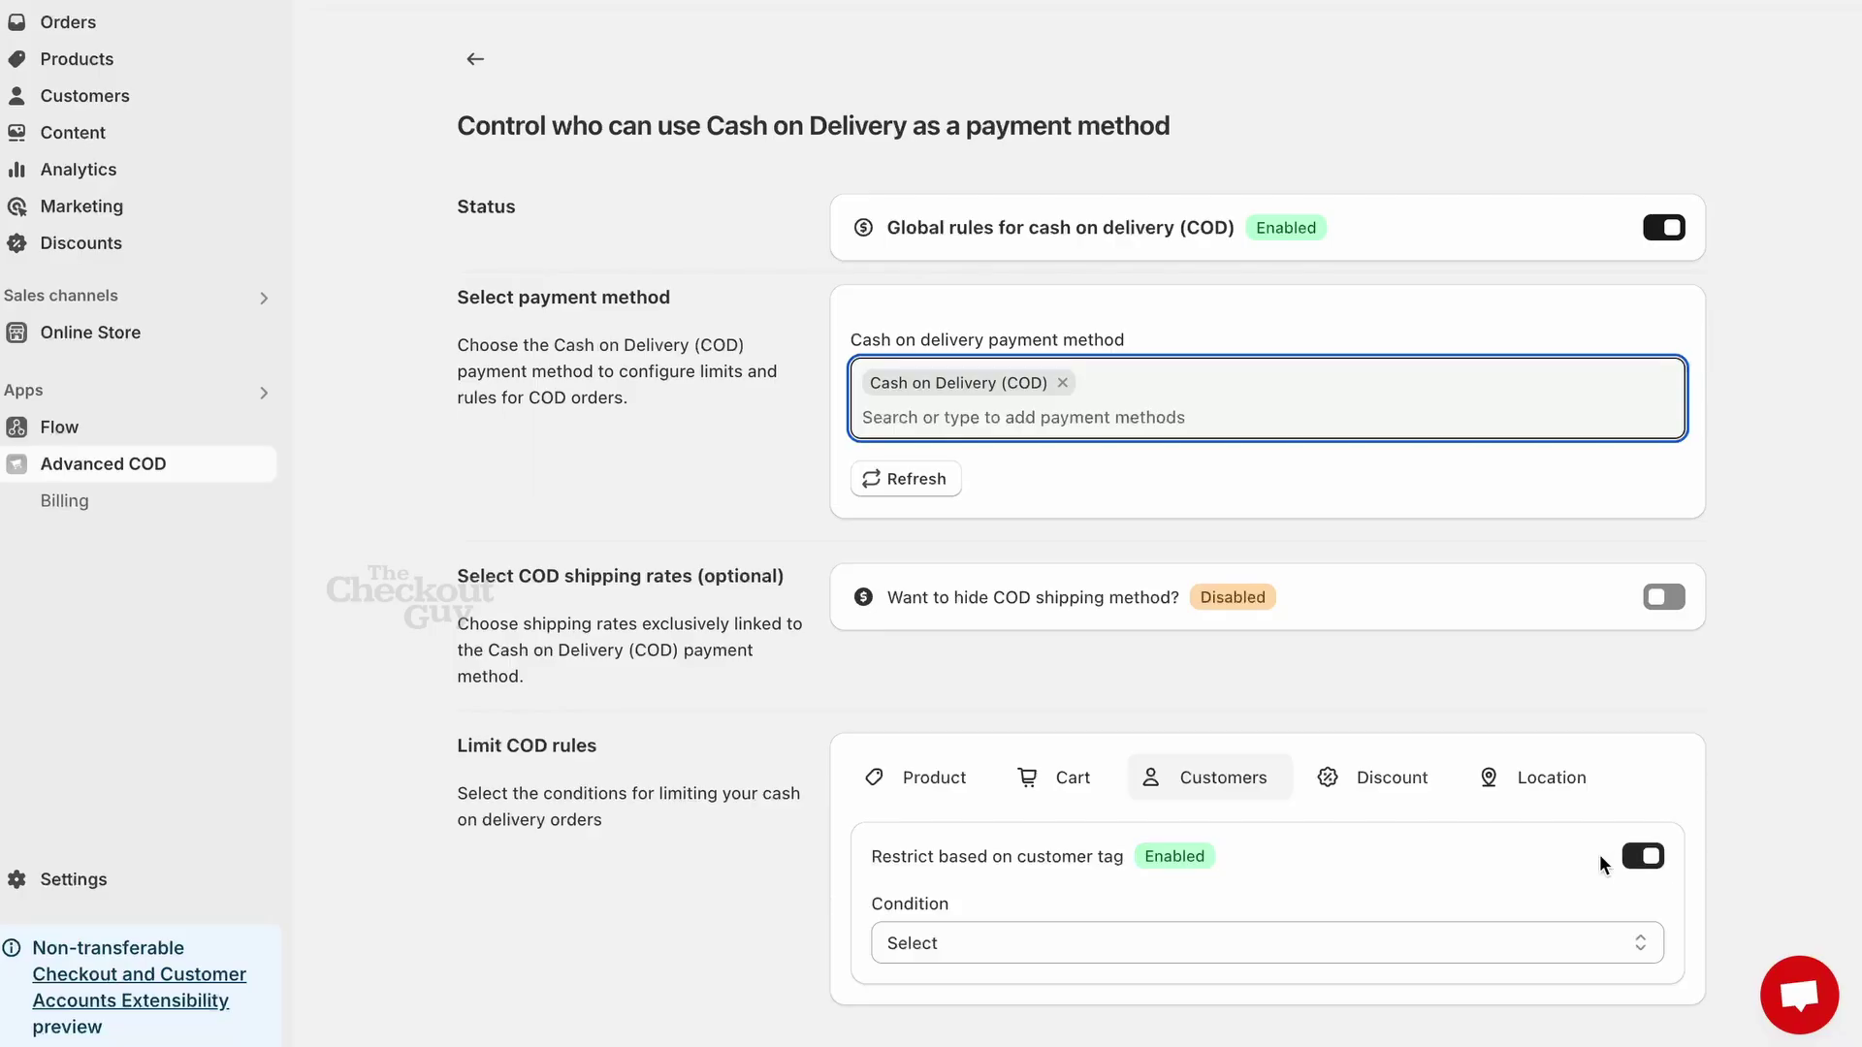
pyautogui.click(1108, 937)
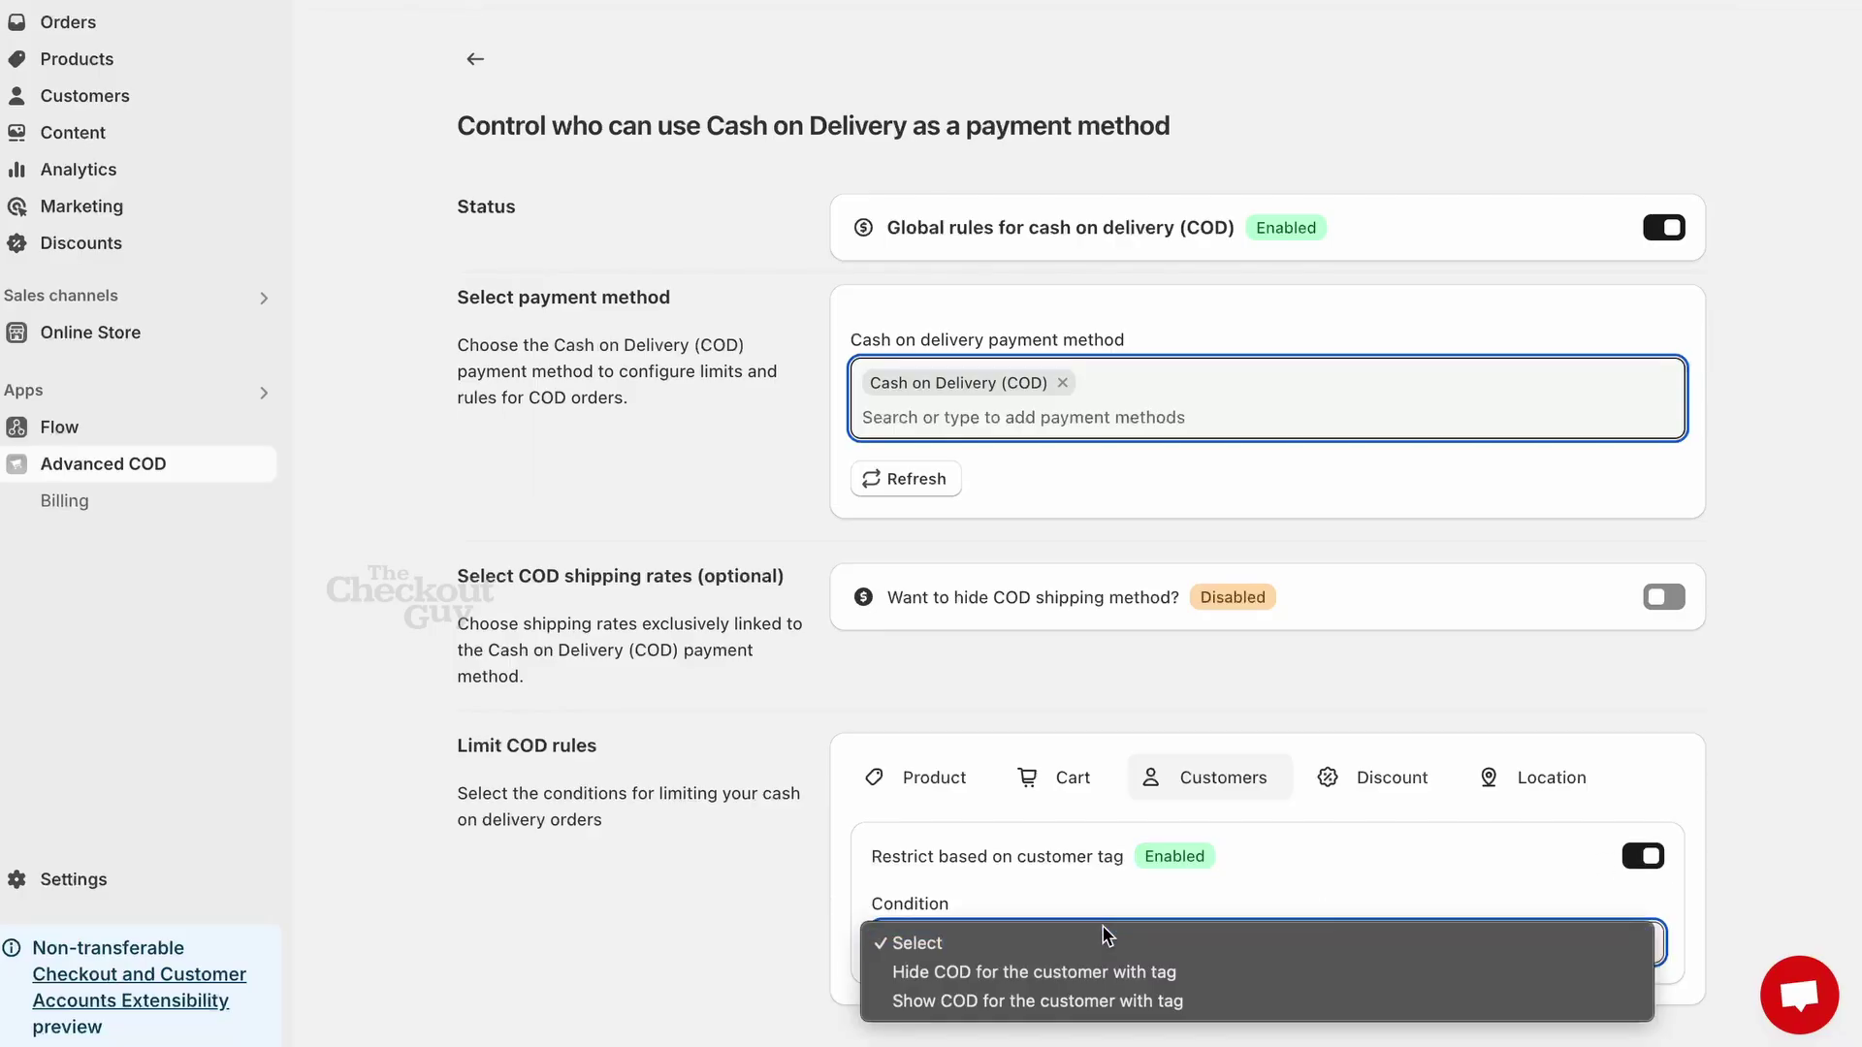
pyautogui.click(1075, 1002)
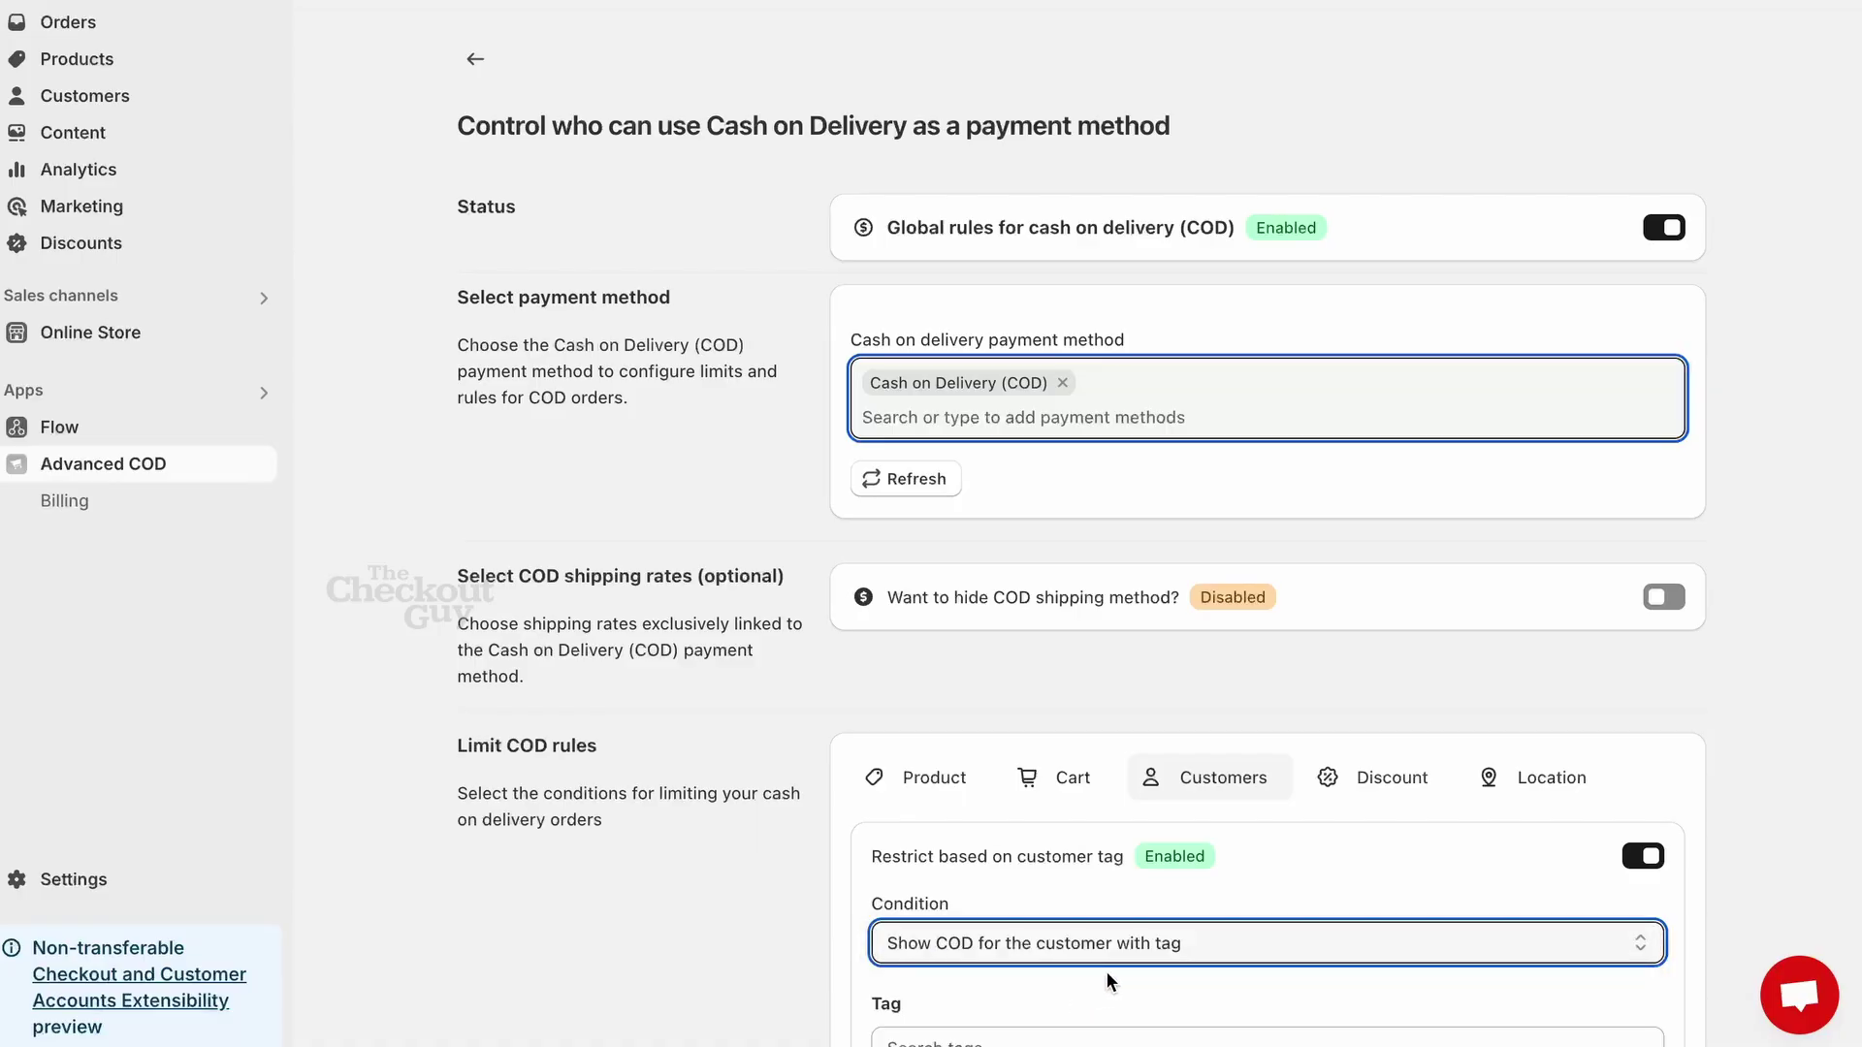
# - Add the tag "cod" to the customer tag restriction and save the COD rules
pyautogui.scroll(-1, 1110, 981)
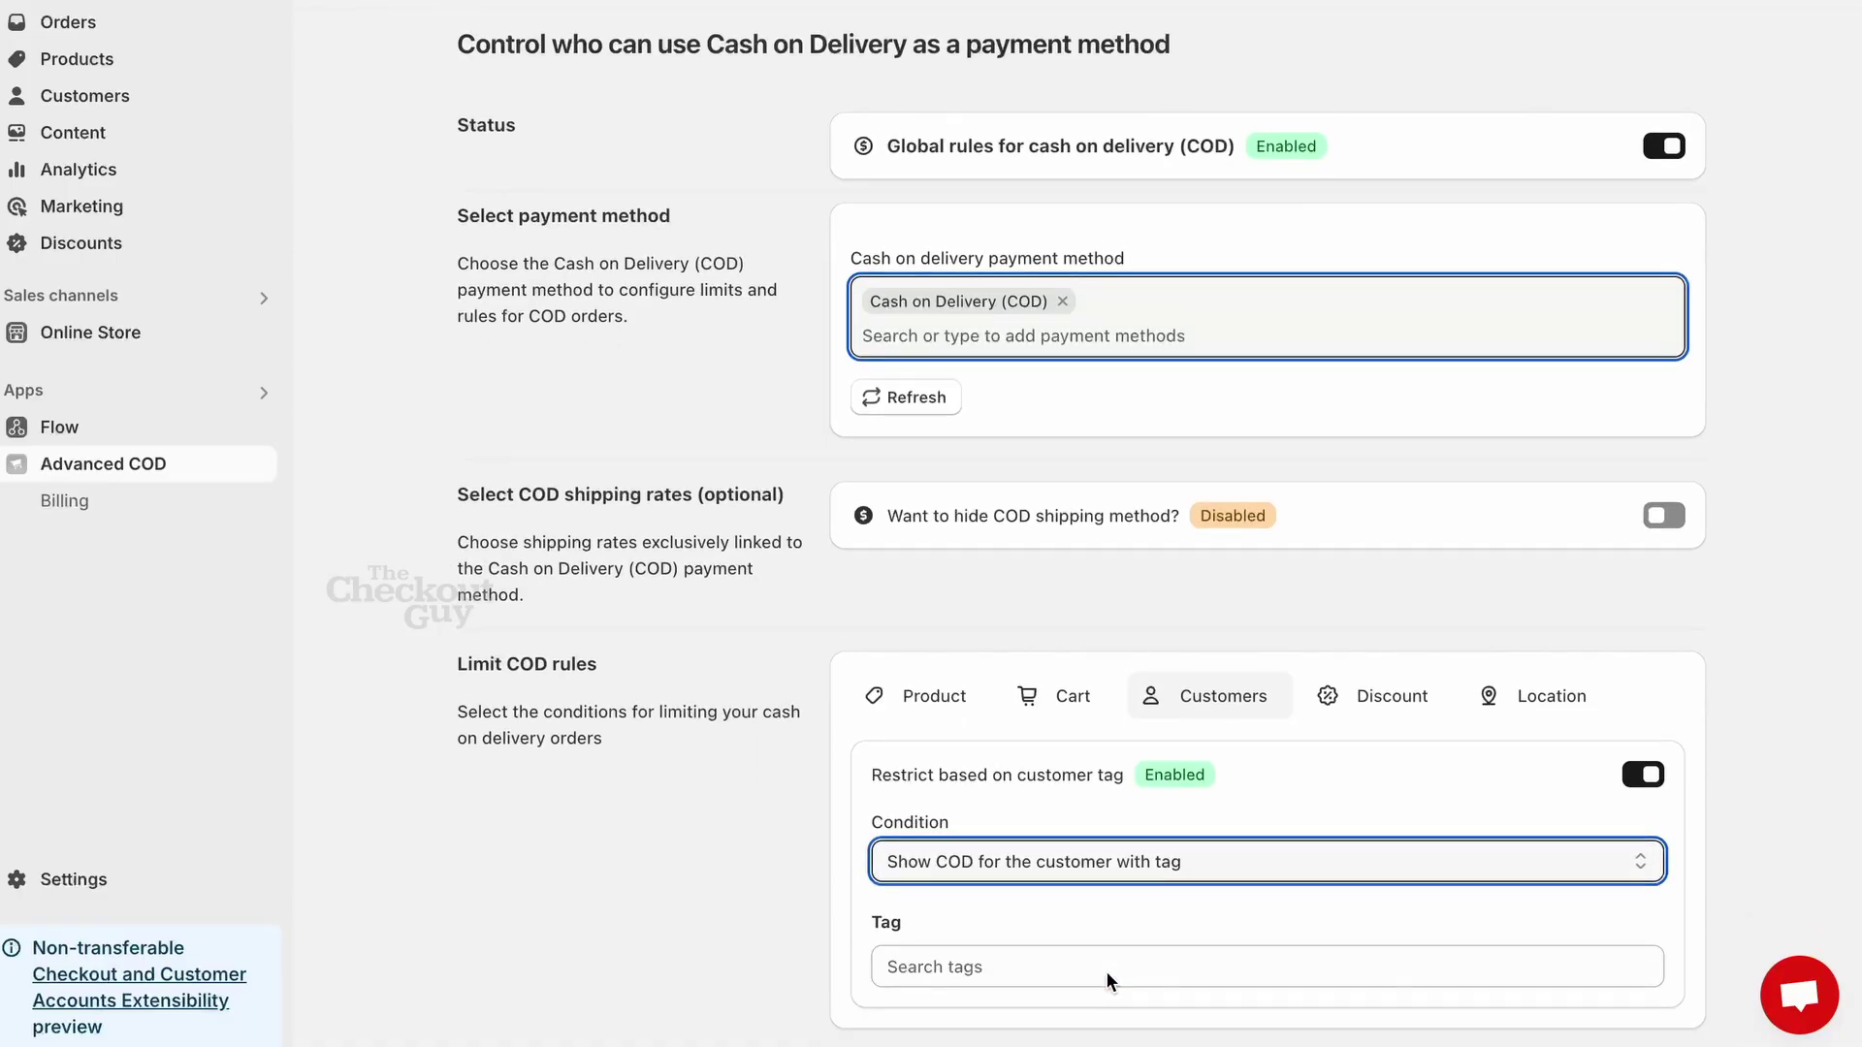
pyautogui.click(1052, 968)
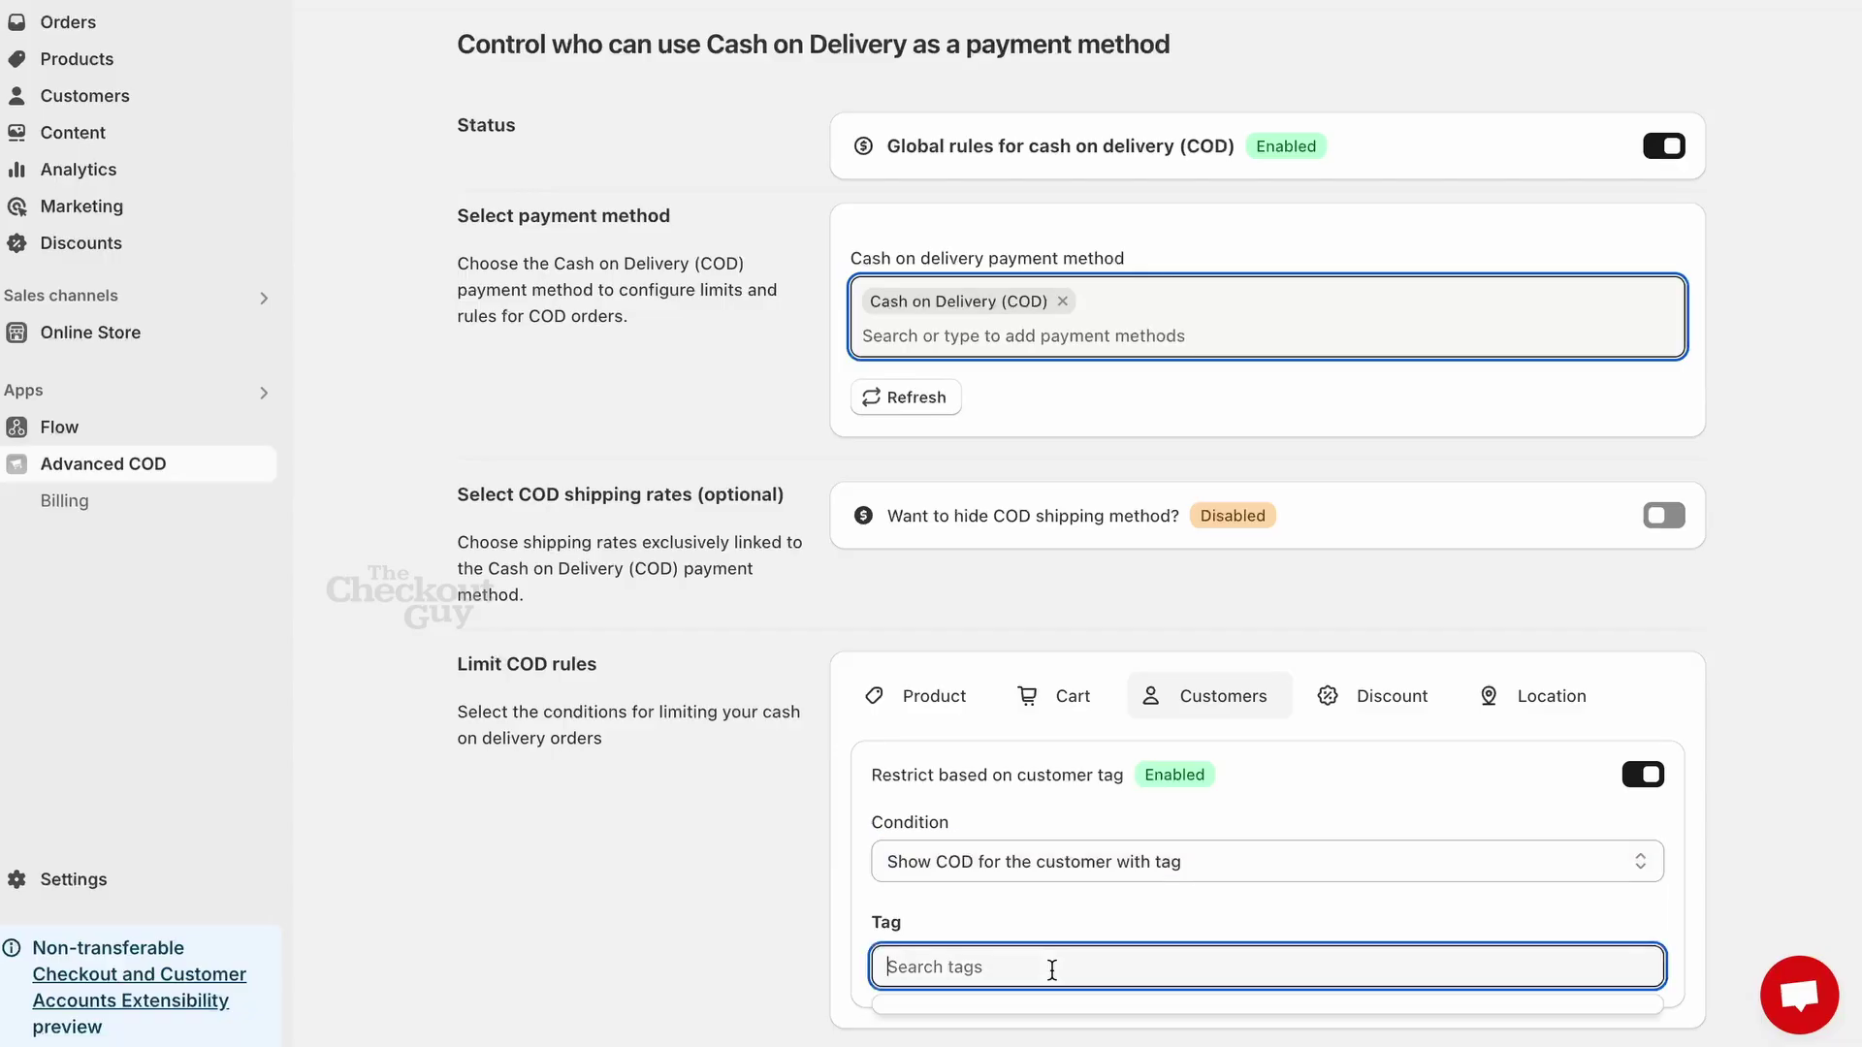
pyautogui.write('cod')
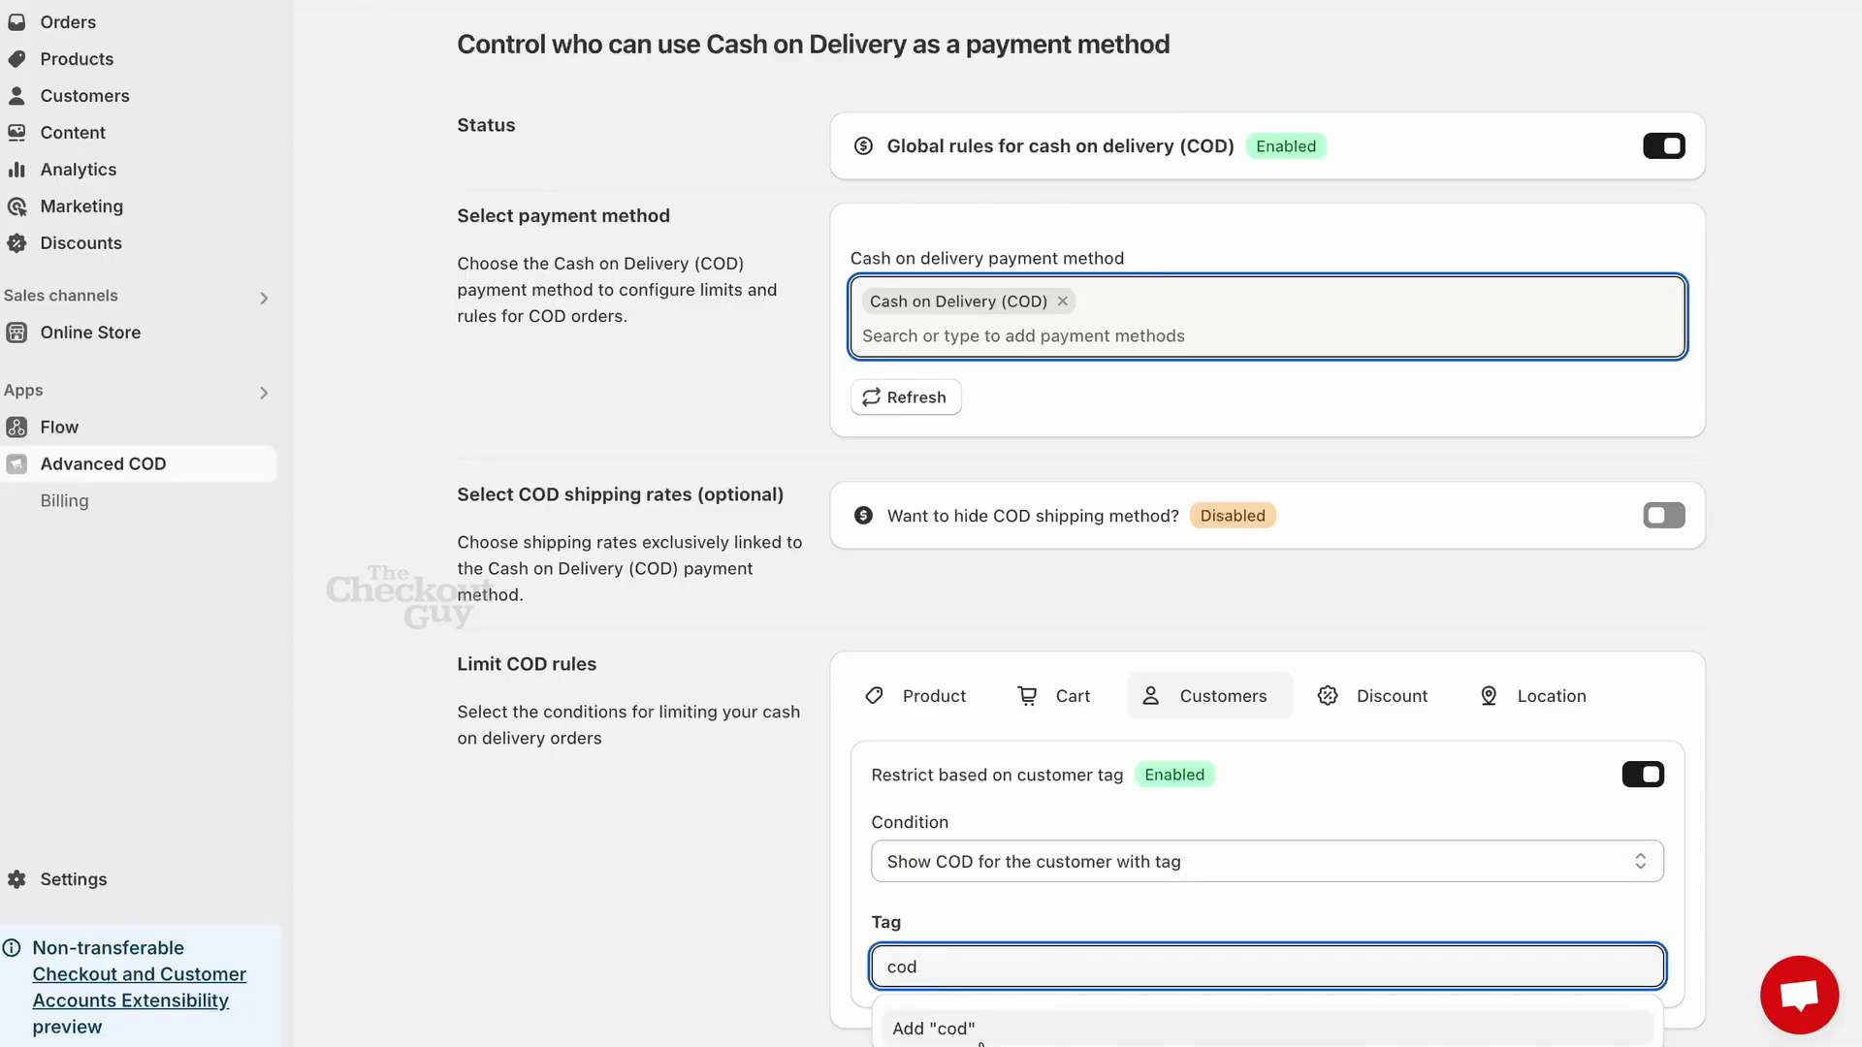
pyautogui.click(983, 1024)
pyautogui.click(816, 927)
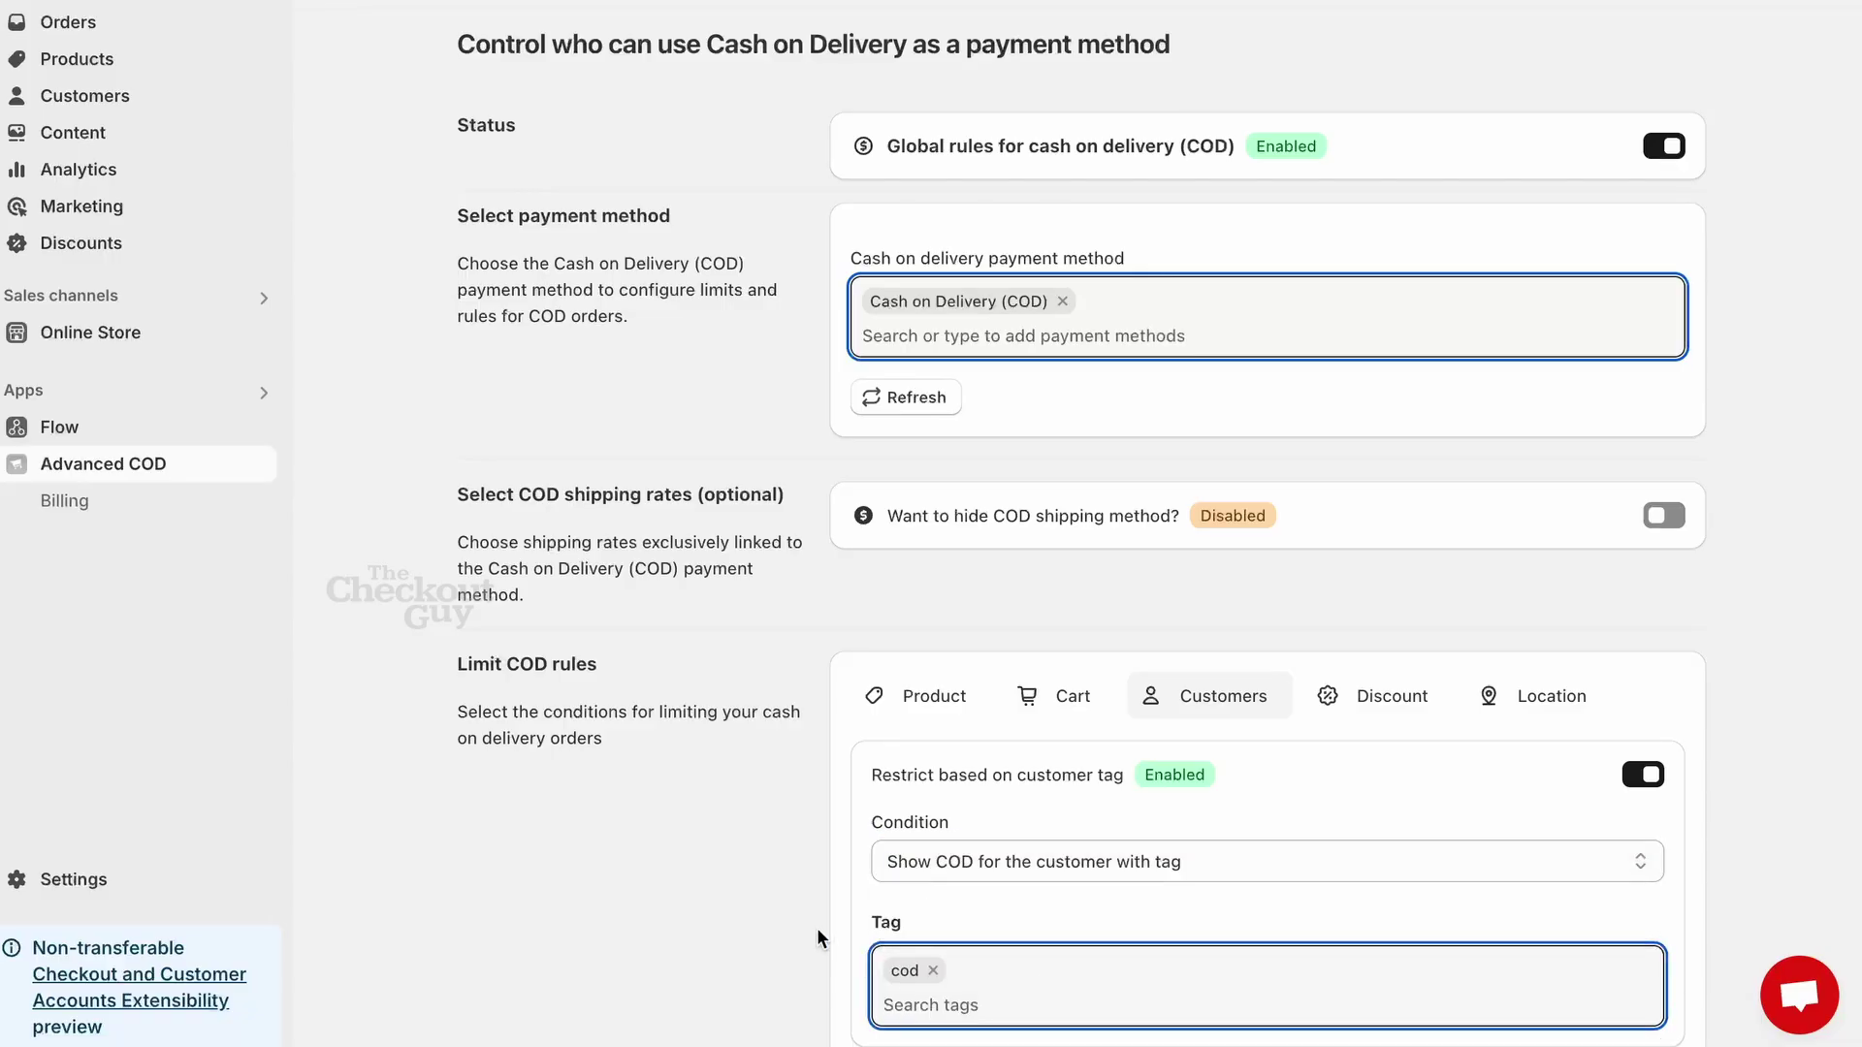
pyautogui.click(1307, 31)
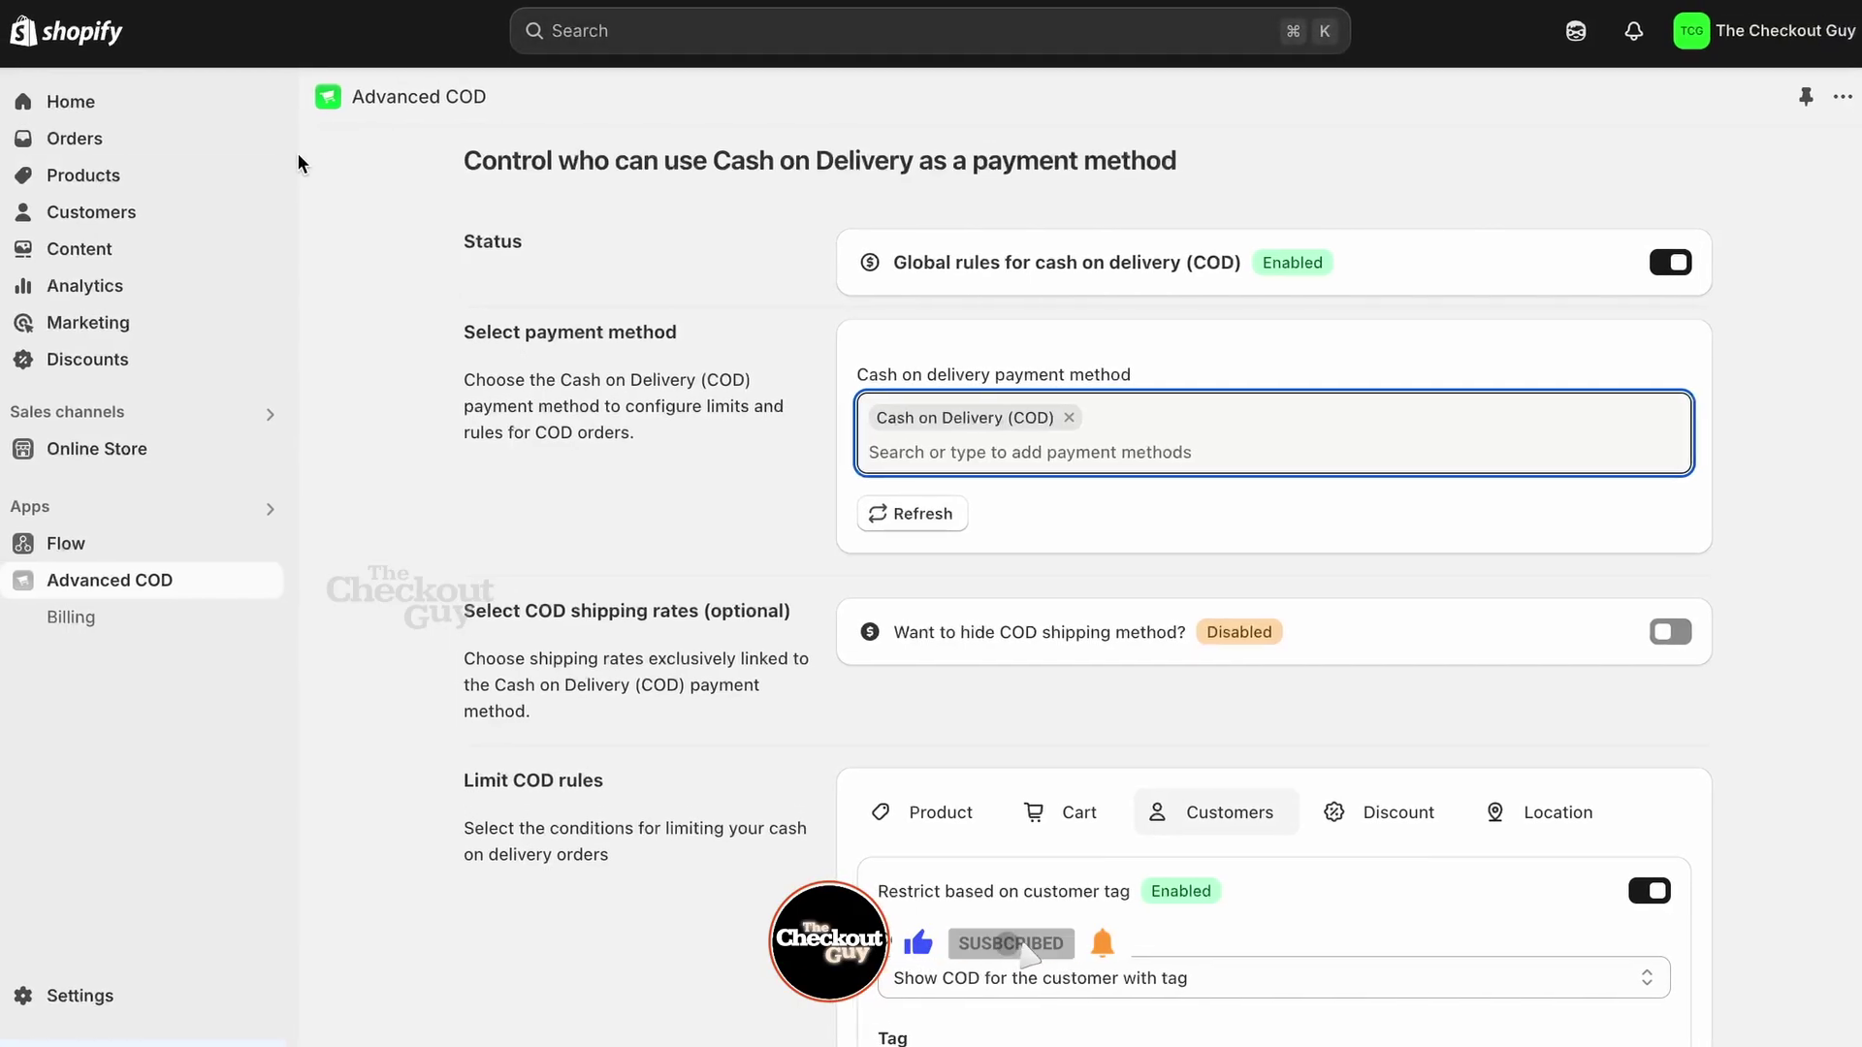
# - Open the record of the fifth customer in the customer list, add the tag "cod" and save the record
pyautogui.click(189, 221)
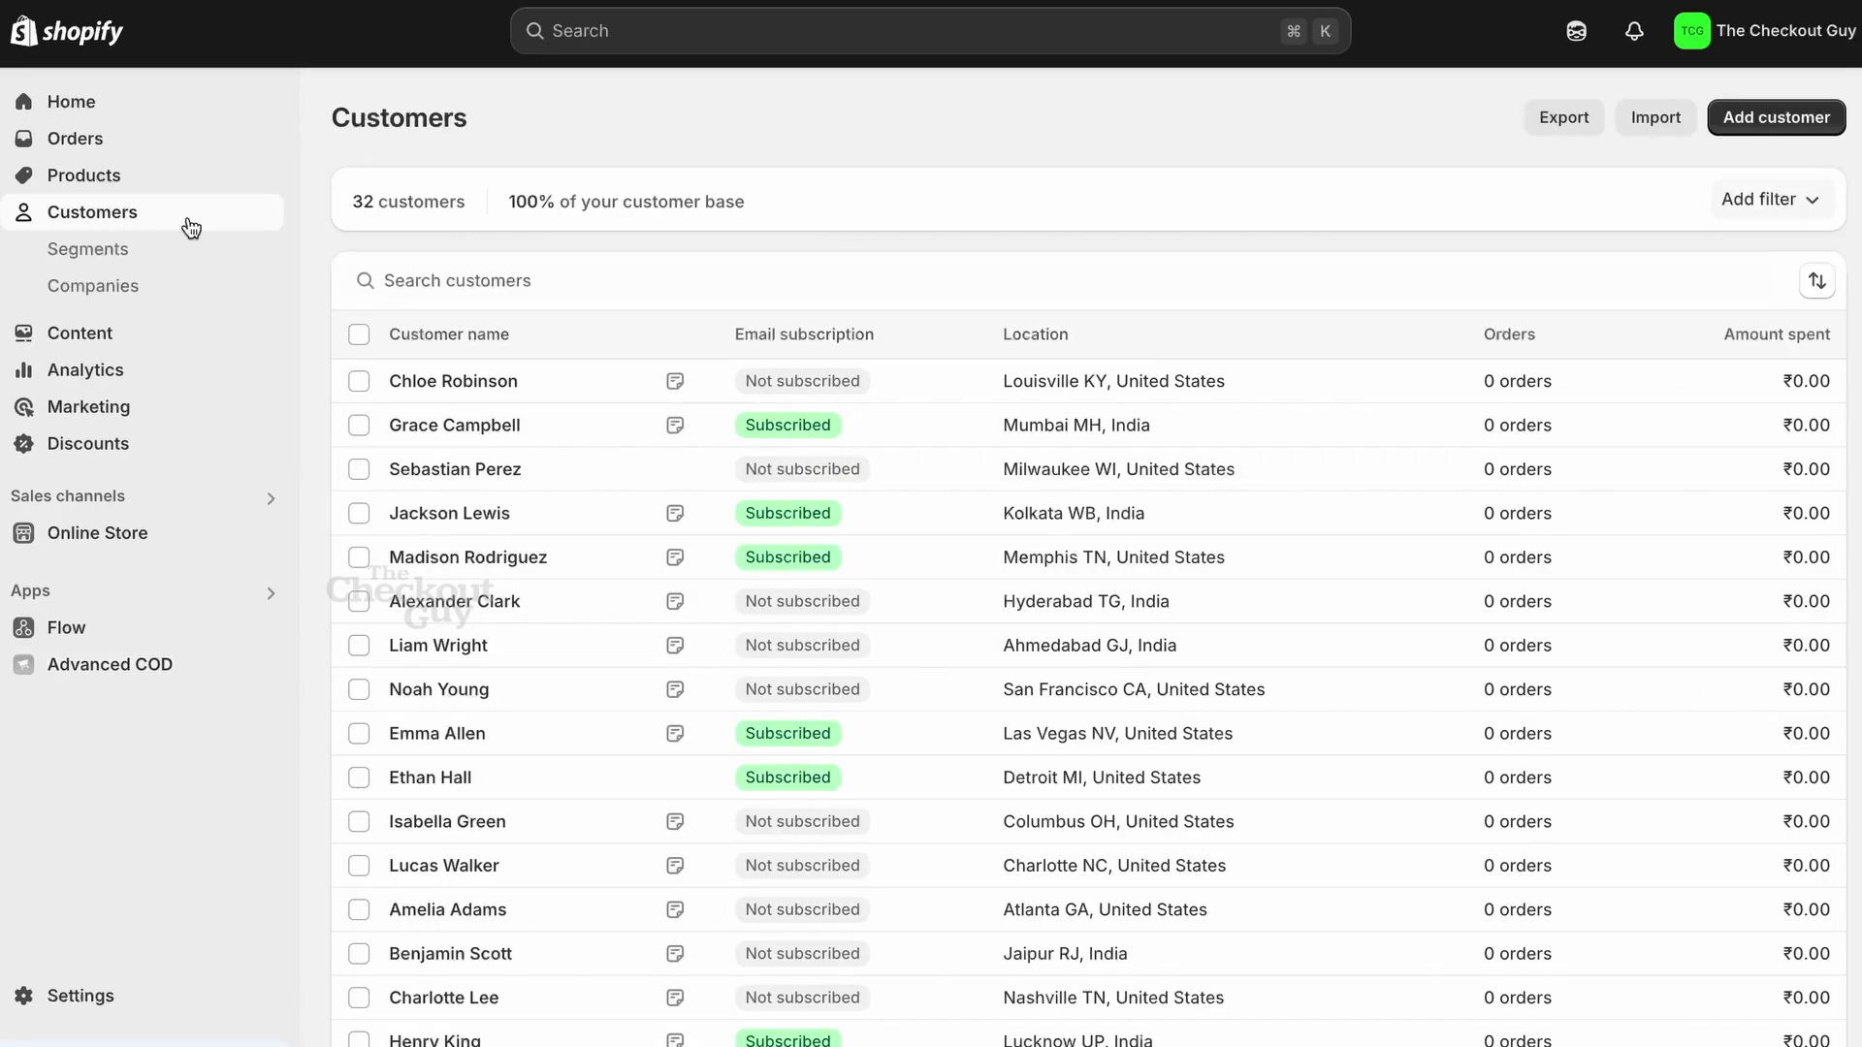
pyautogui.click(498, 559)
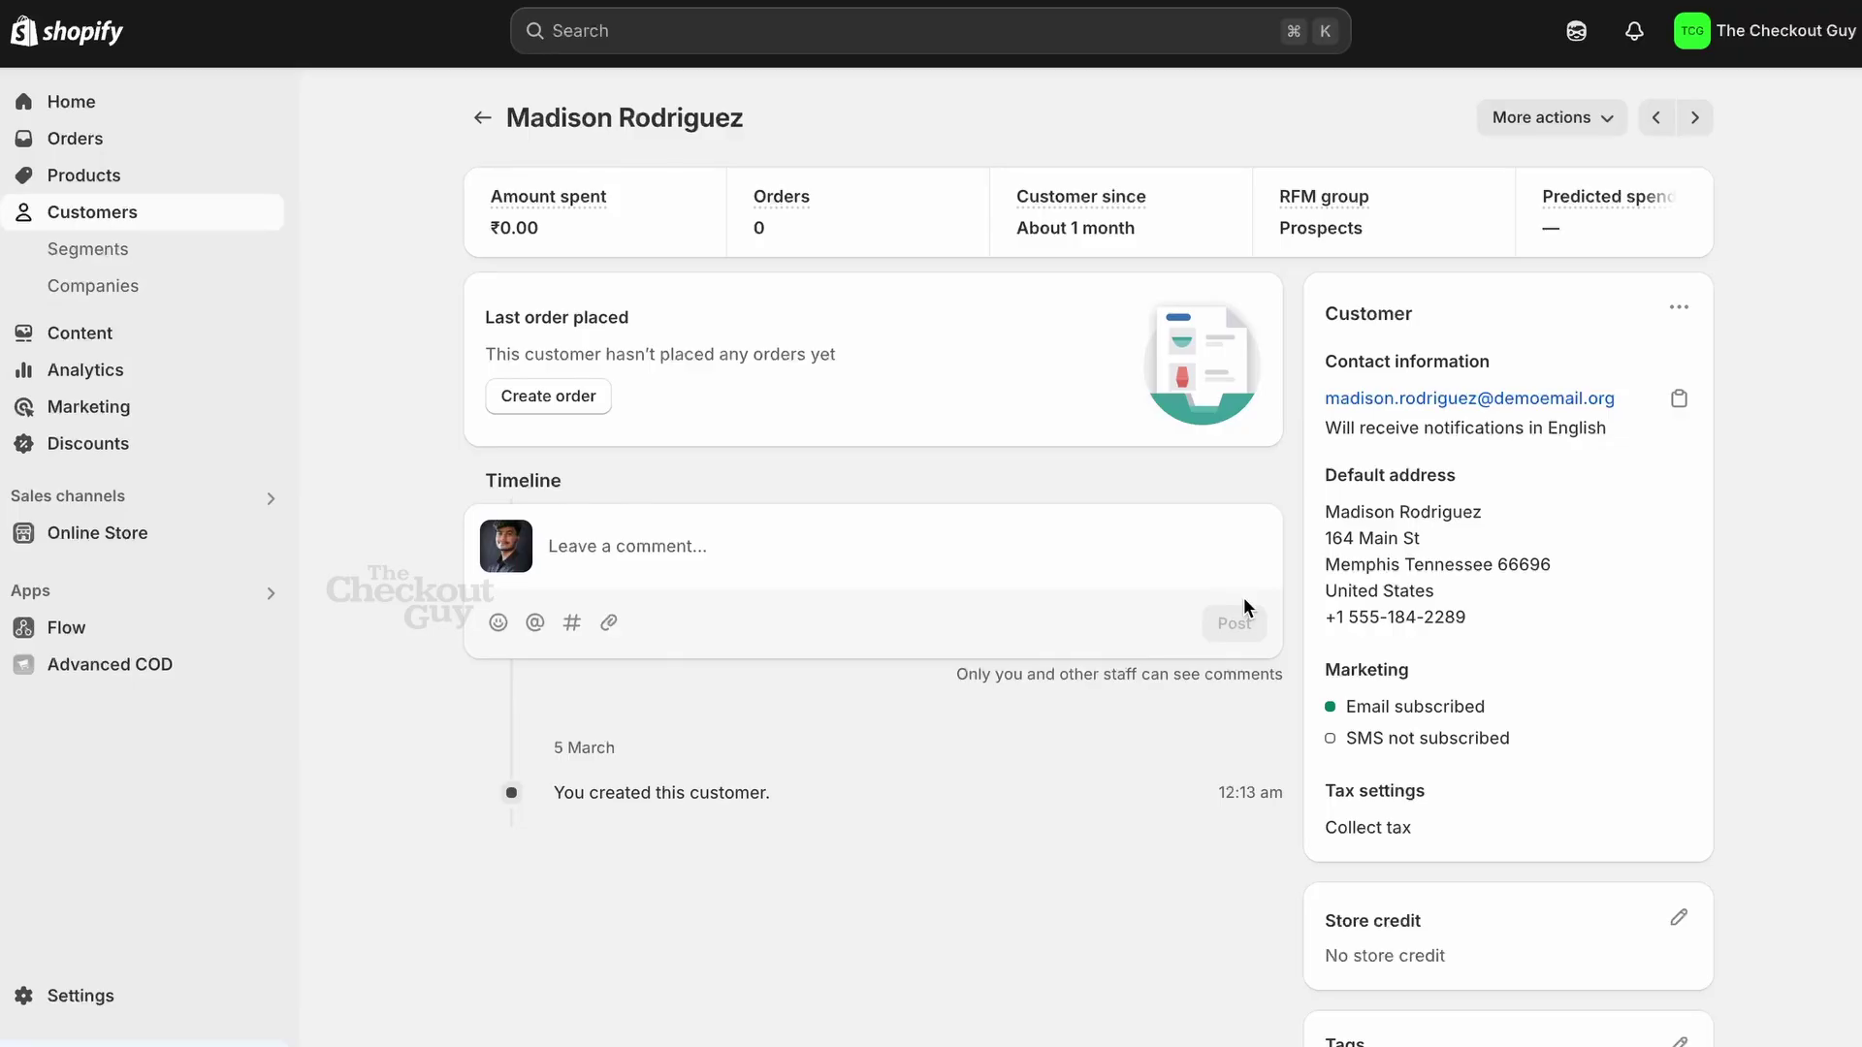
pyautogui.scroll(-2, 1243, 596)
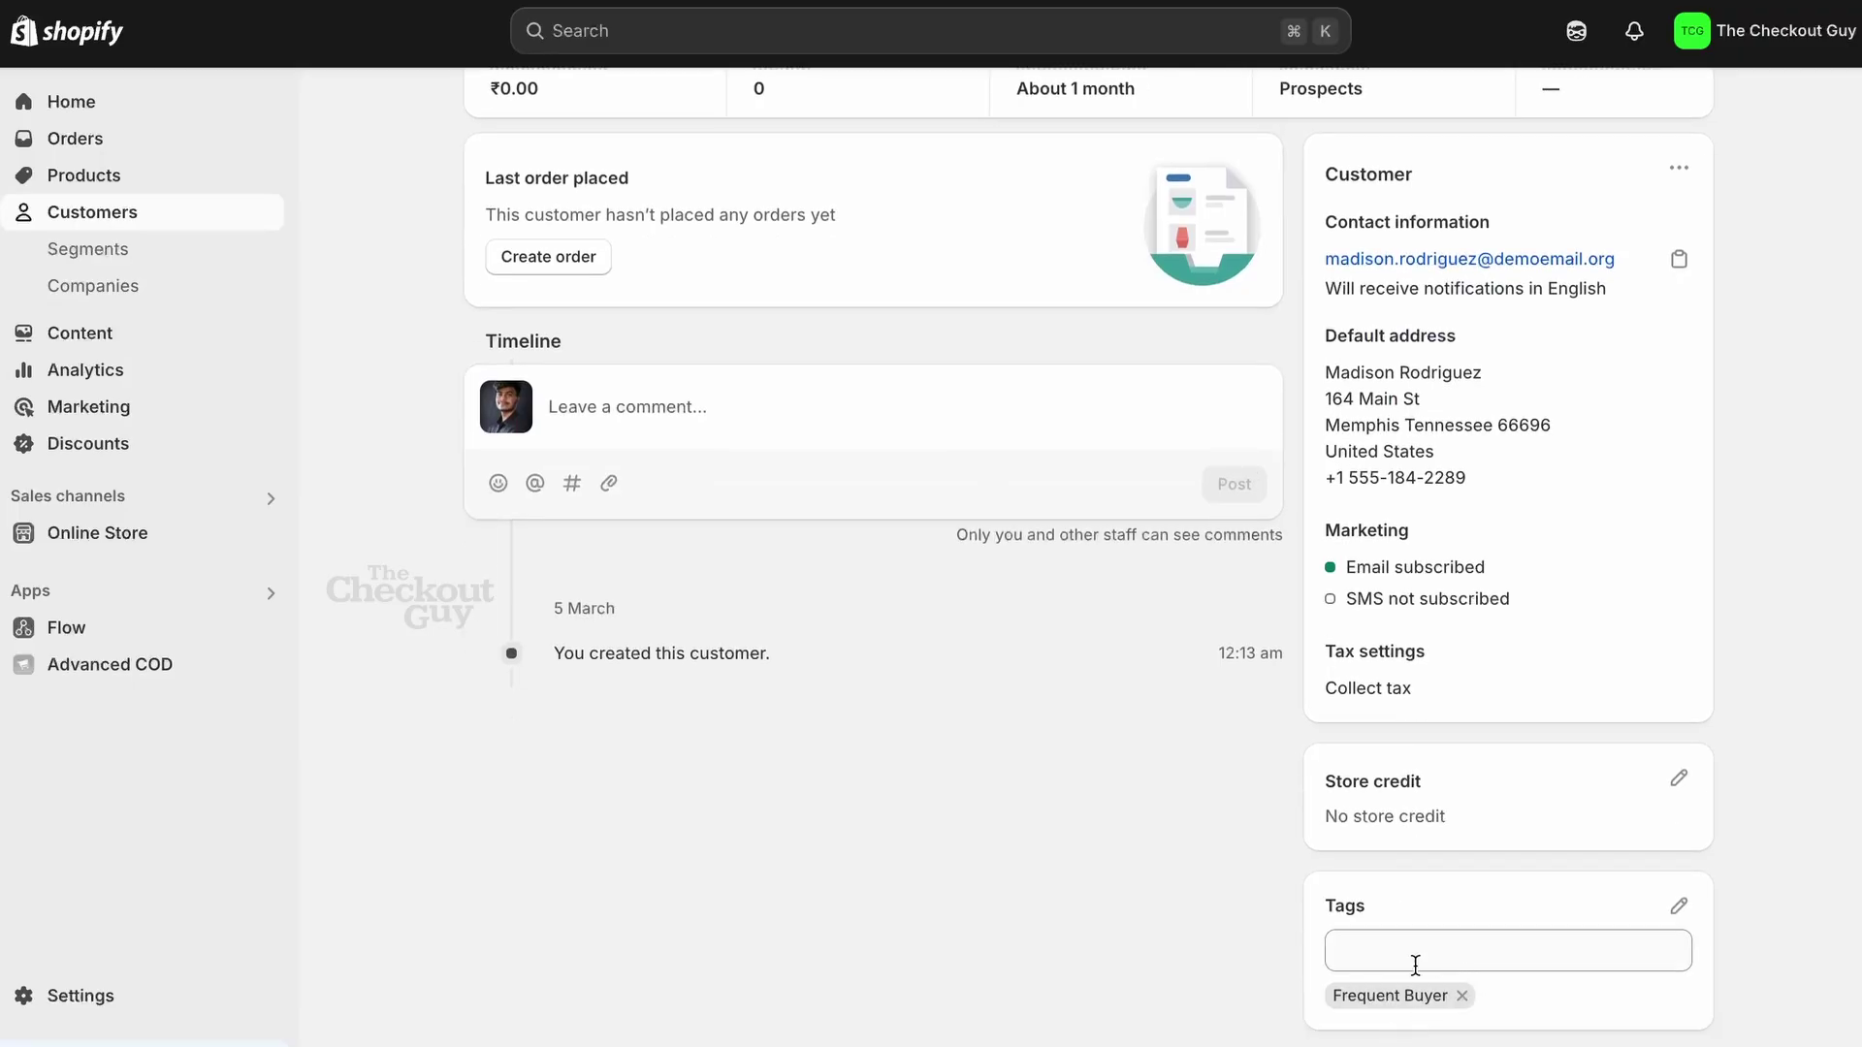
pyautogui.click(1365, 954)
pyautogui.write('cod')
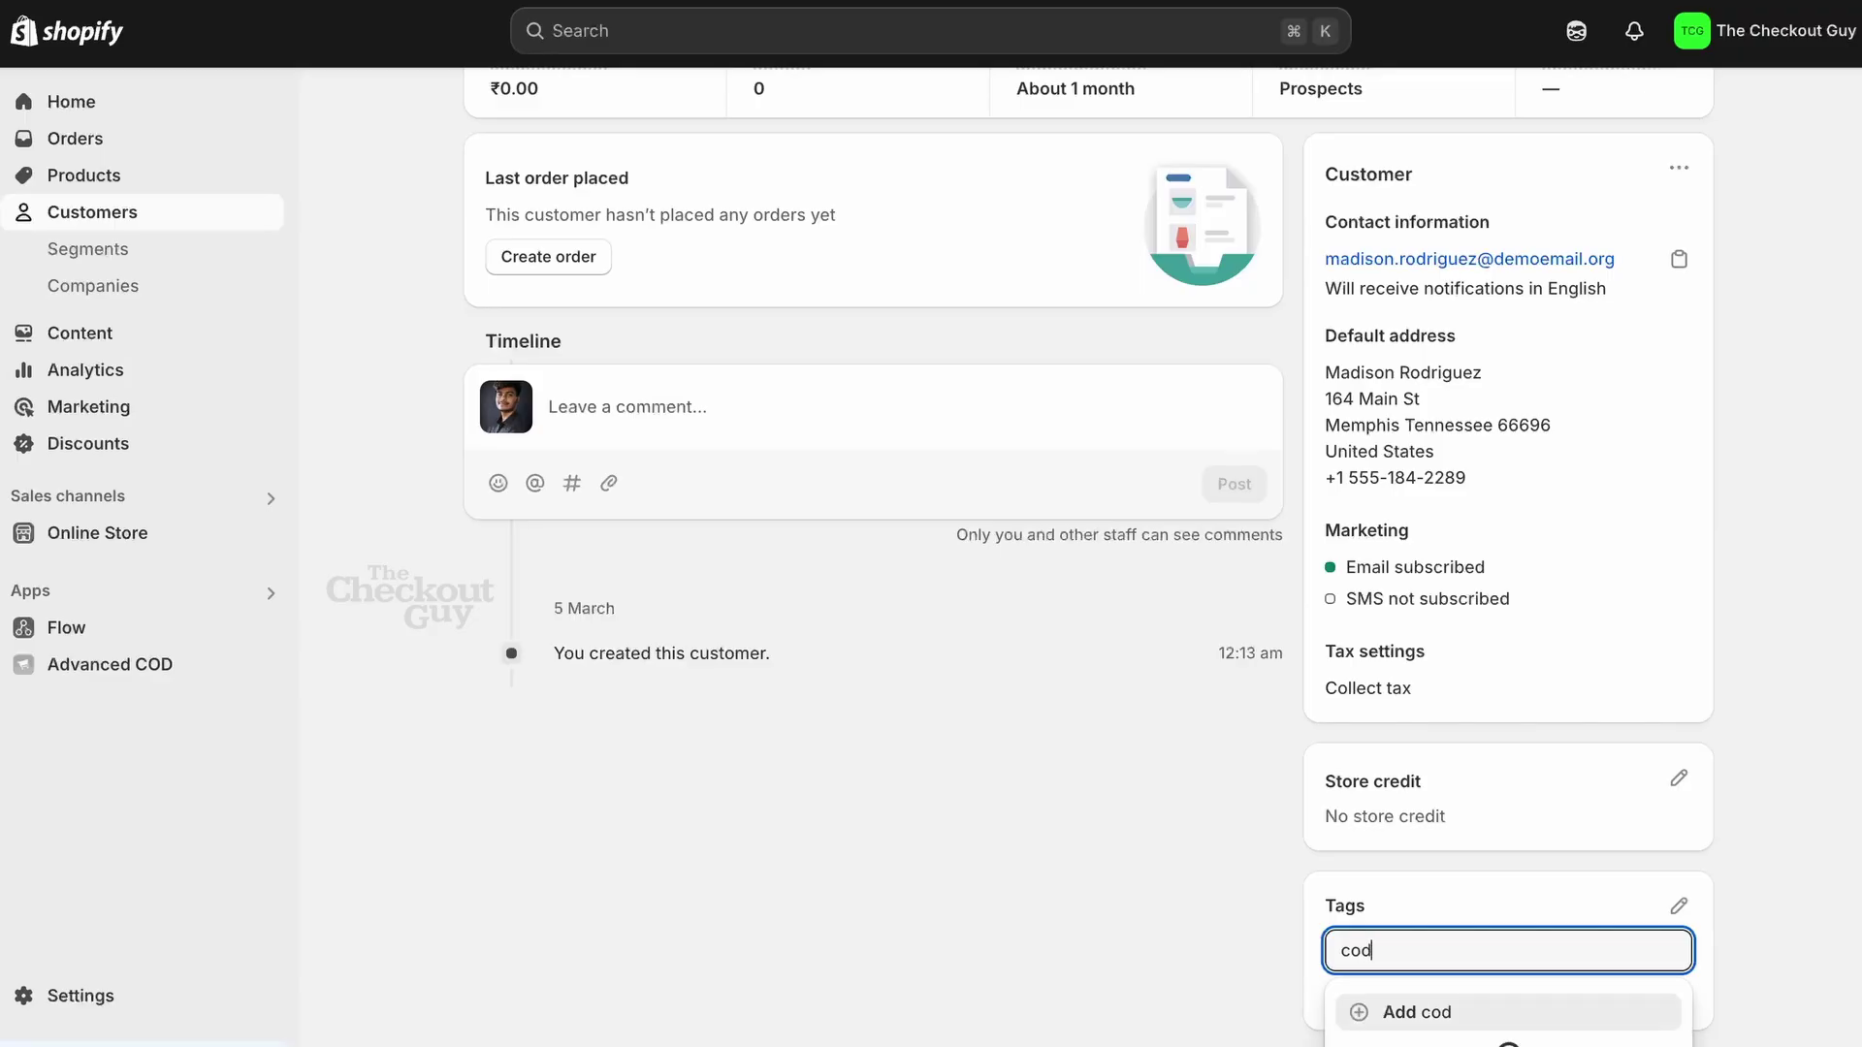
pyautogui.click(1393, 1011)
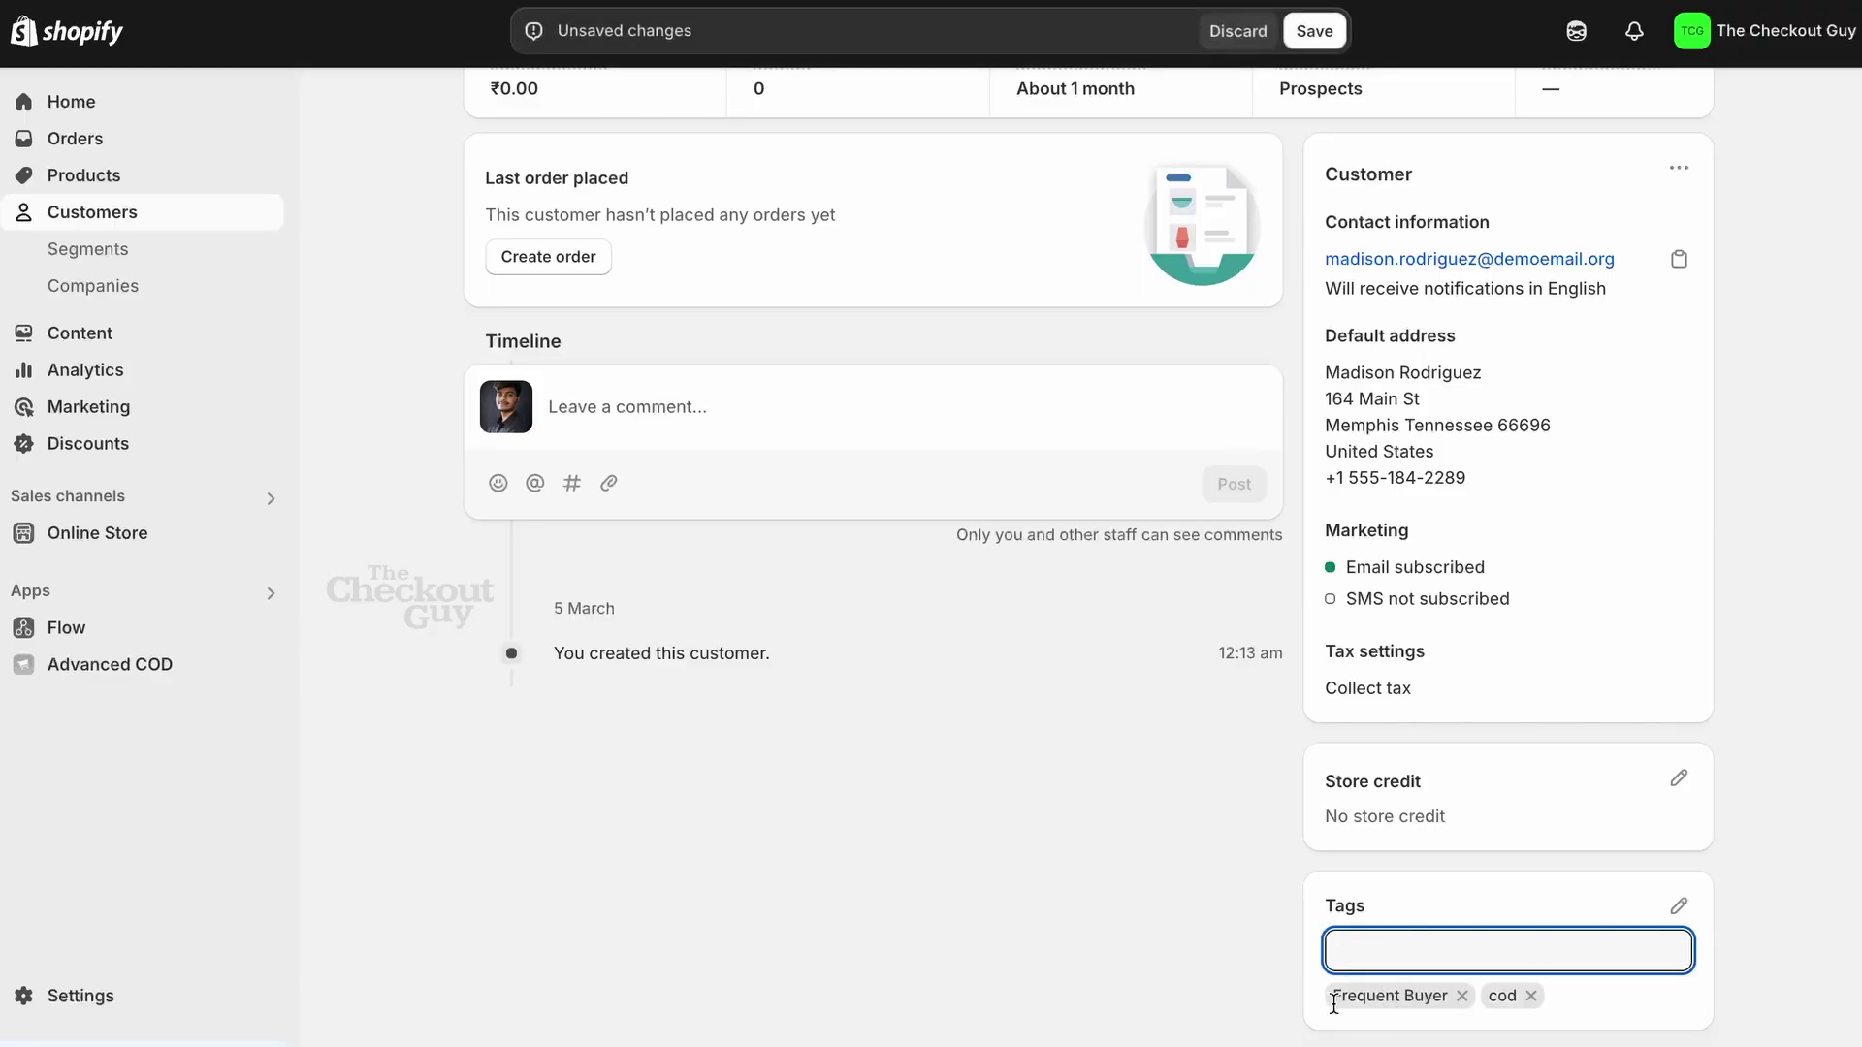
pyautogui.click(1447, 991)
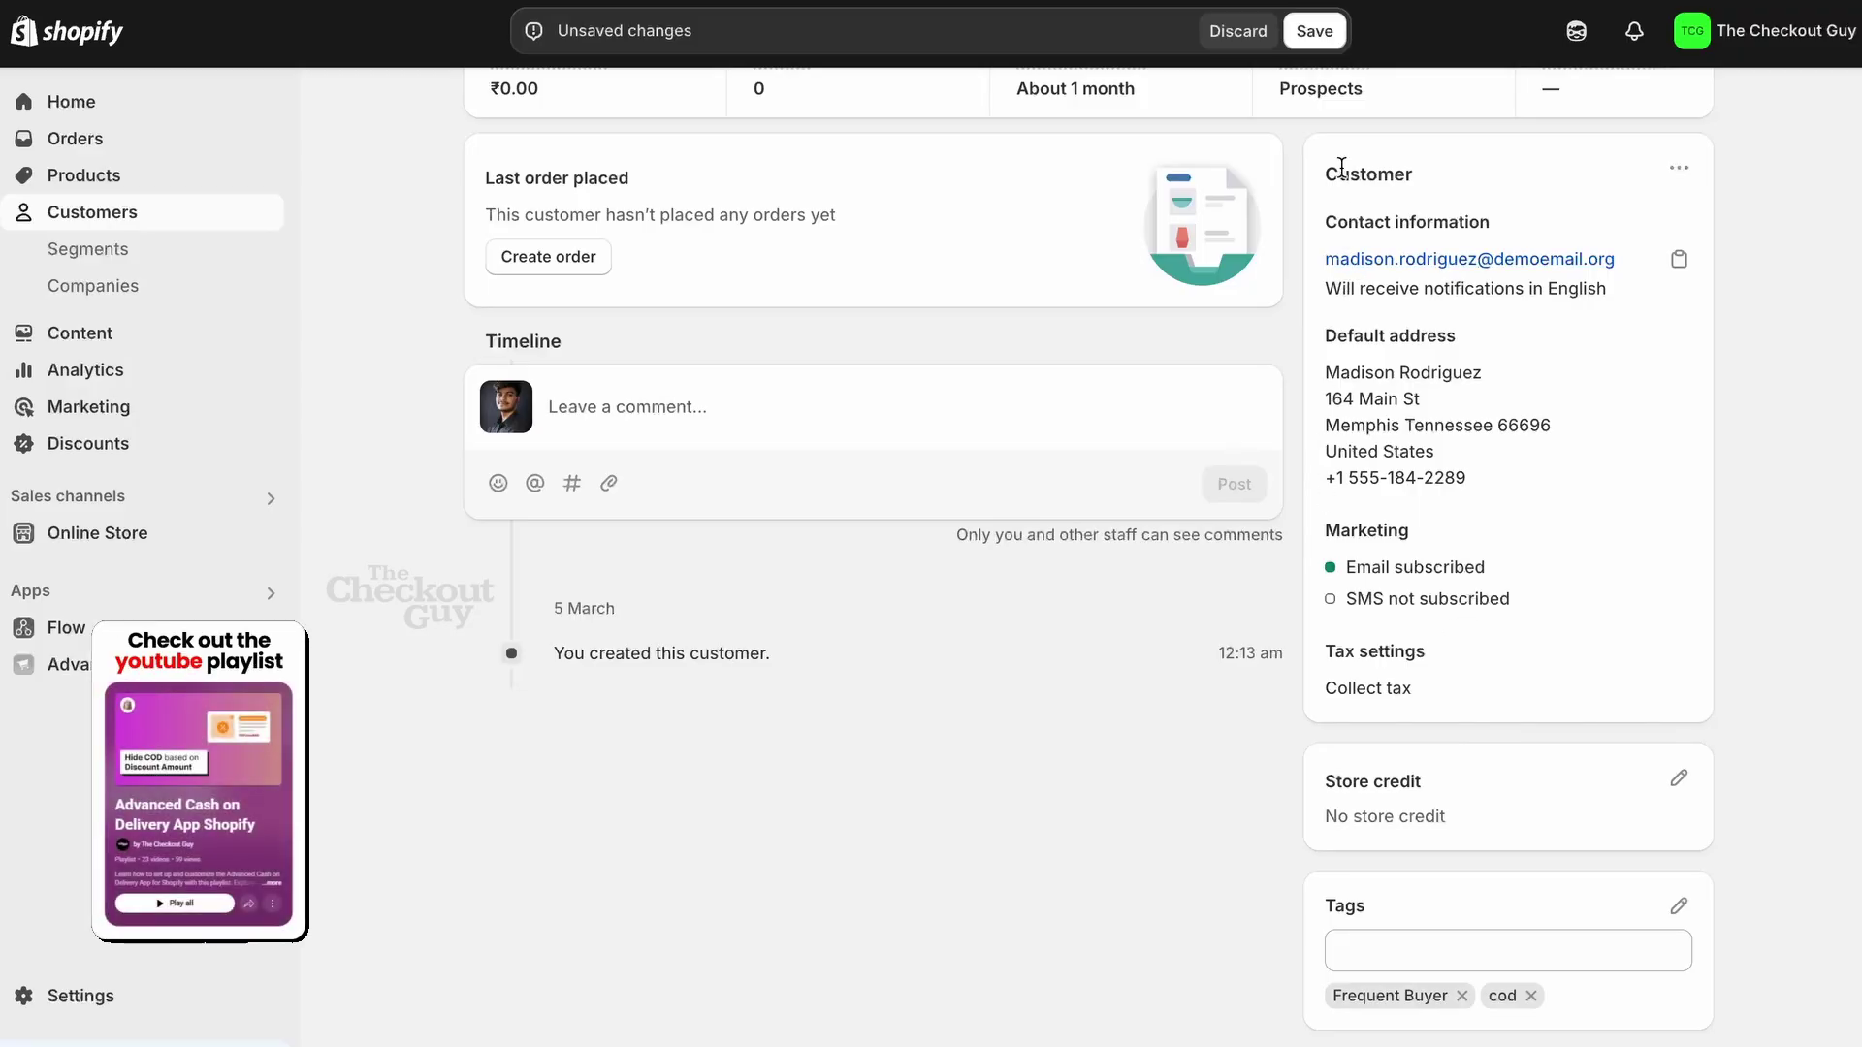
pyautogui.click(1319, 30)
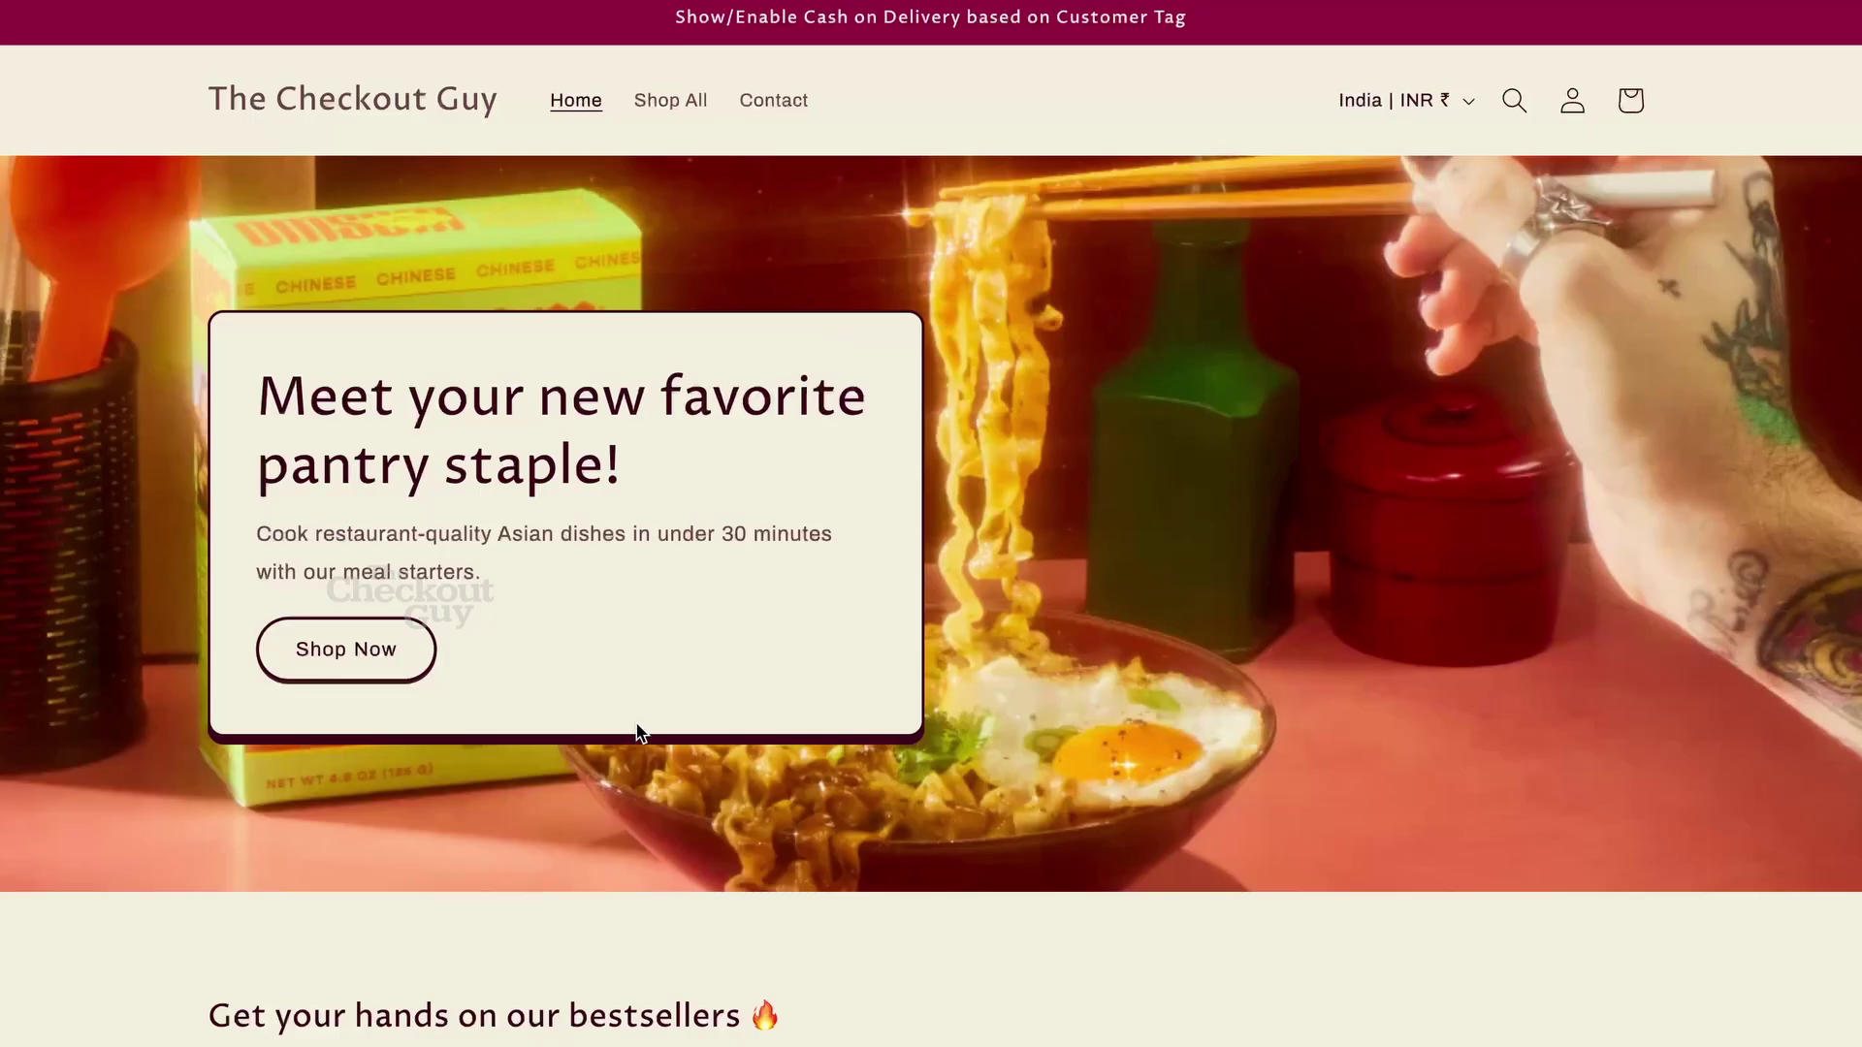
# - Switch to the online storefront and start a checkout for one Larb Starter 3-Pack from the bestsellers
pyautogui.scroll(-4, 994, 814)
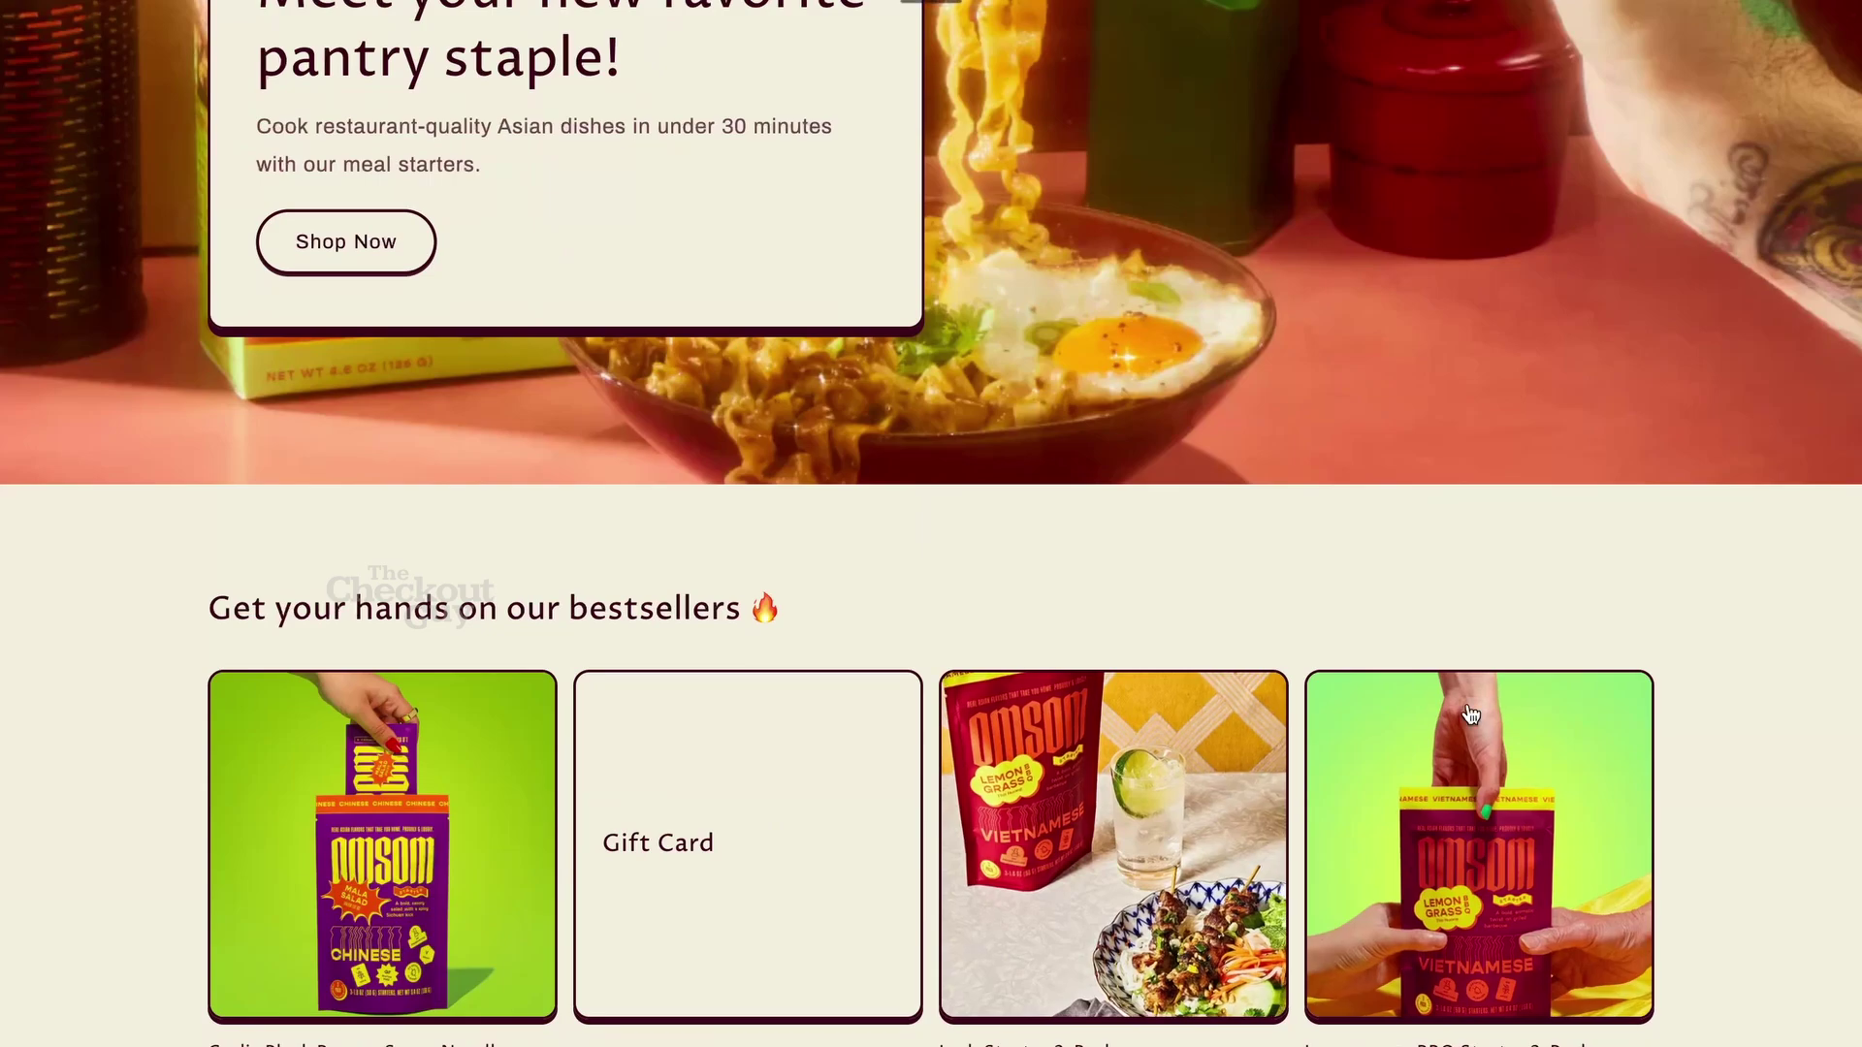
pyautogui.click(1070, 976)
pyautogui.click(1410, 609)
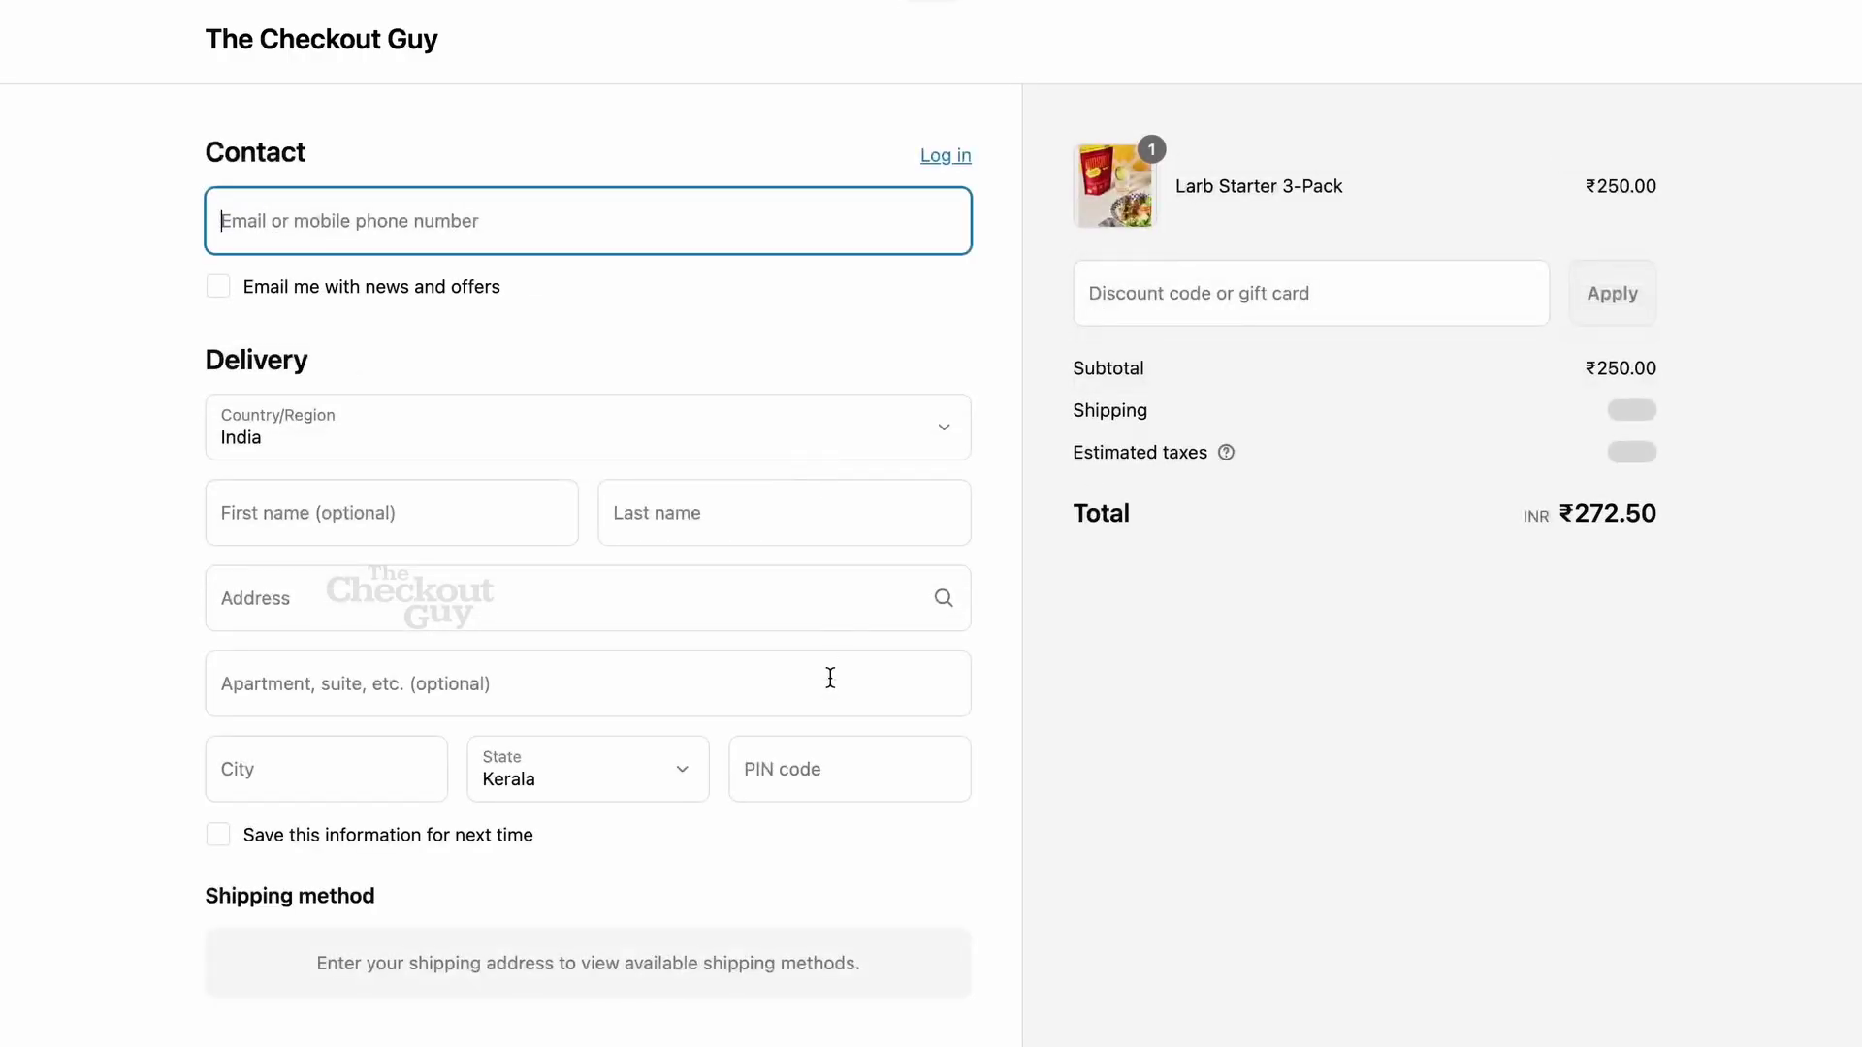
# - Fill in the checkout's contact and delivery details from the saved address, and review the payment methods offered
pyautogui.scroll(-7, 826, 673)
pyautogui.scroll(4, 830, 676)
pyautogui.scroll(3, 578, 607)
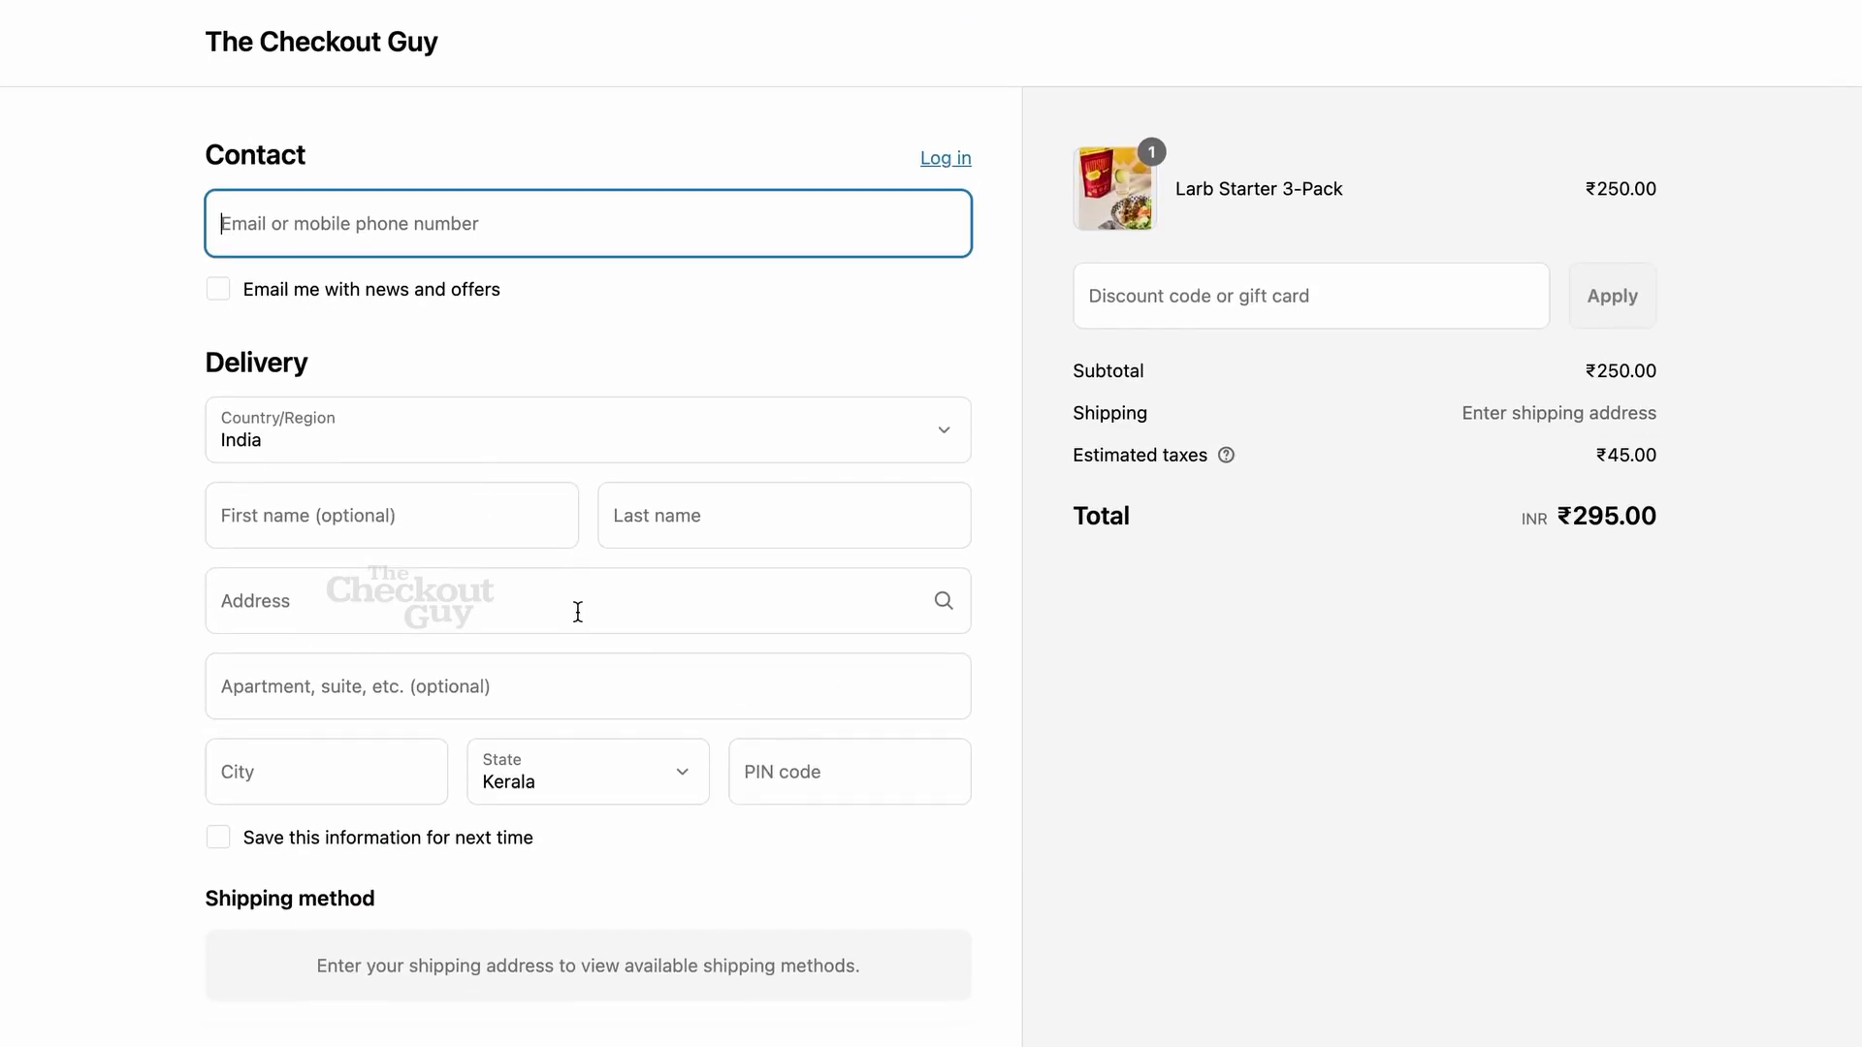
pyautogui.scroll(-5, 669, 889)
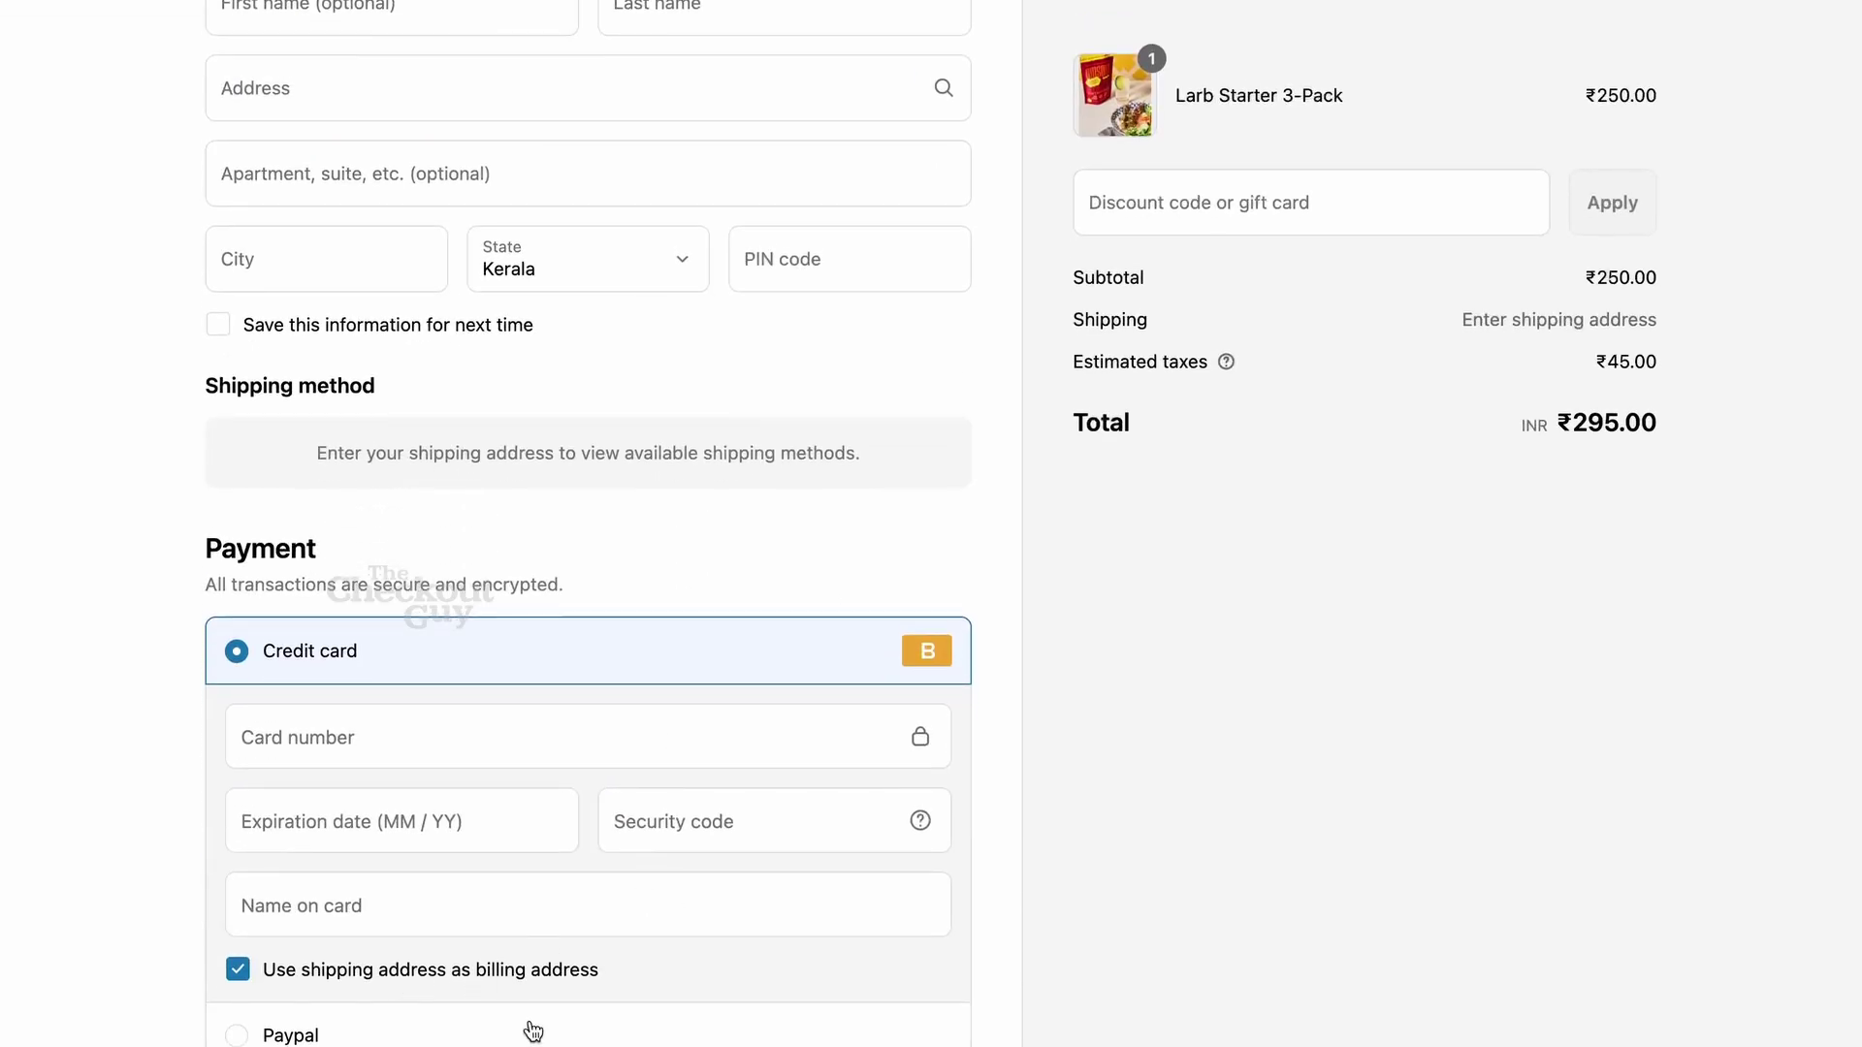
pyautogui.scroll(5, 540, 805)
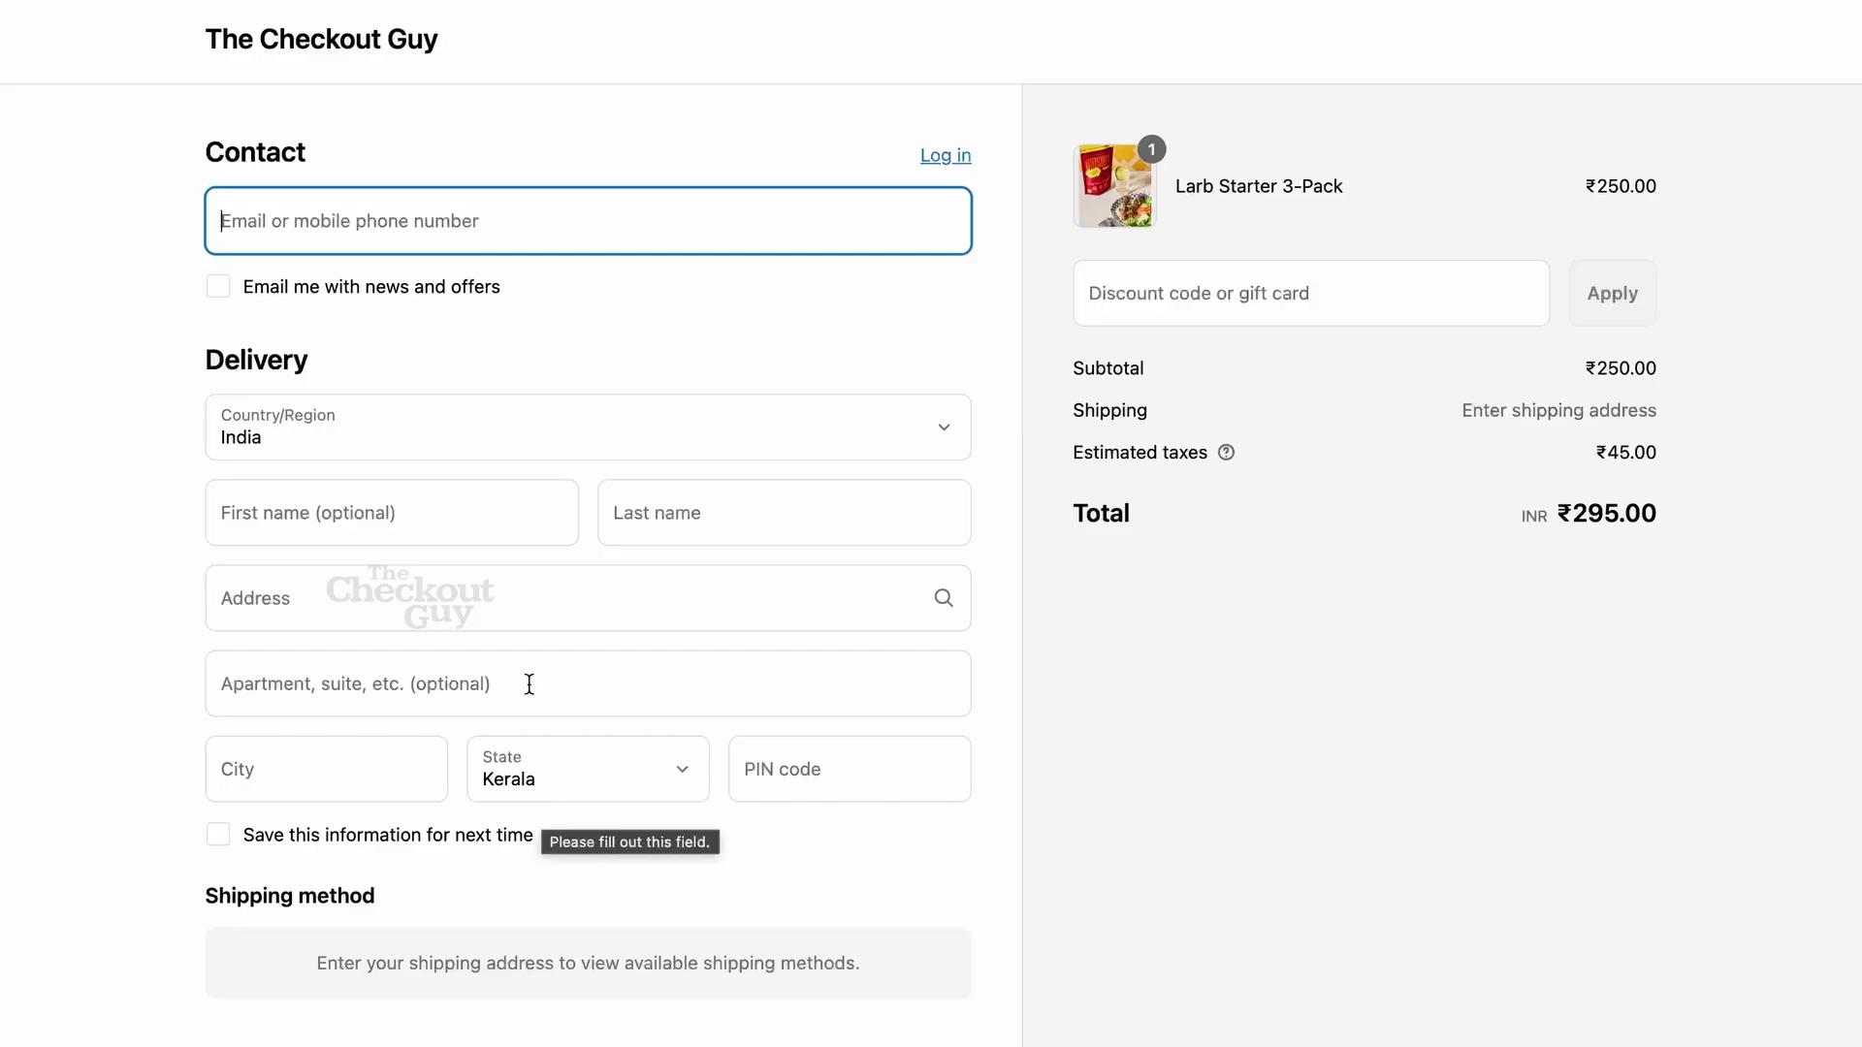
pyautogui.click(590, 233)
pyautogui.click(538, 283)
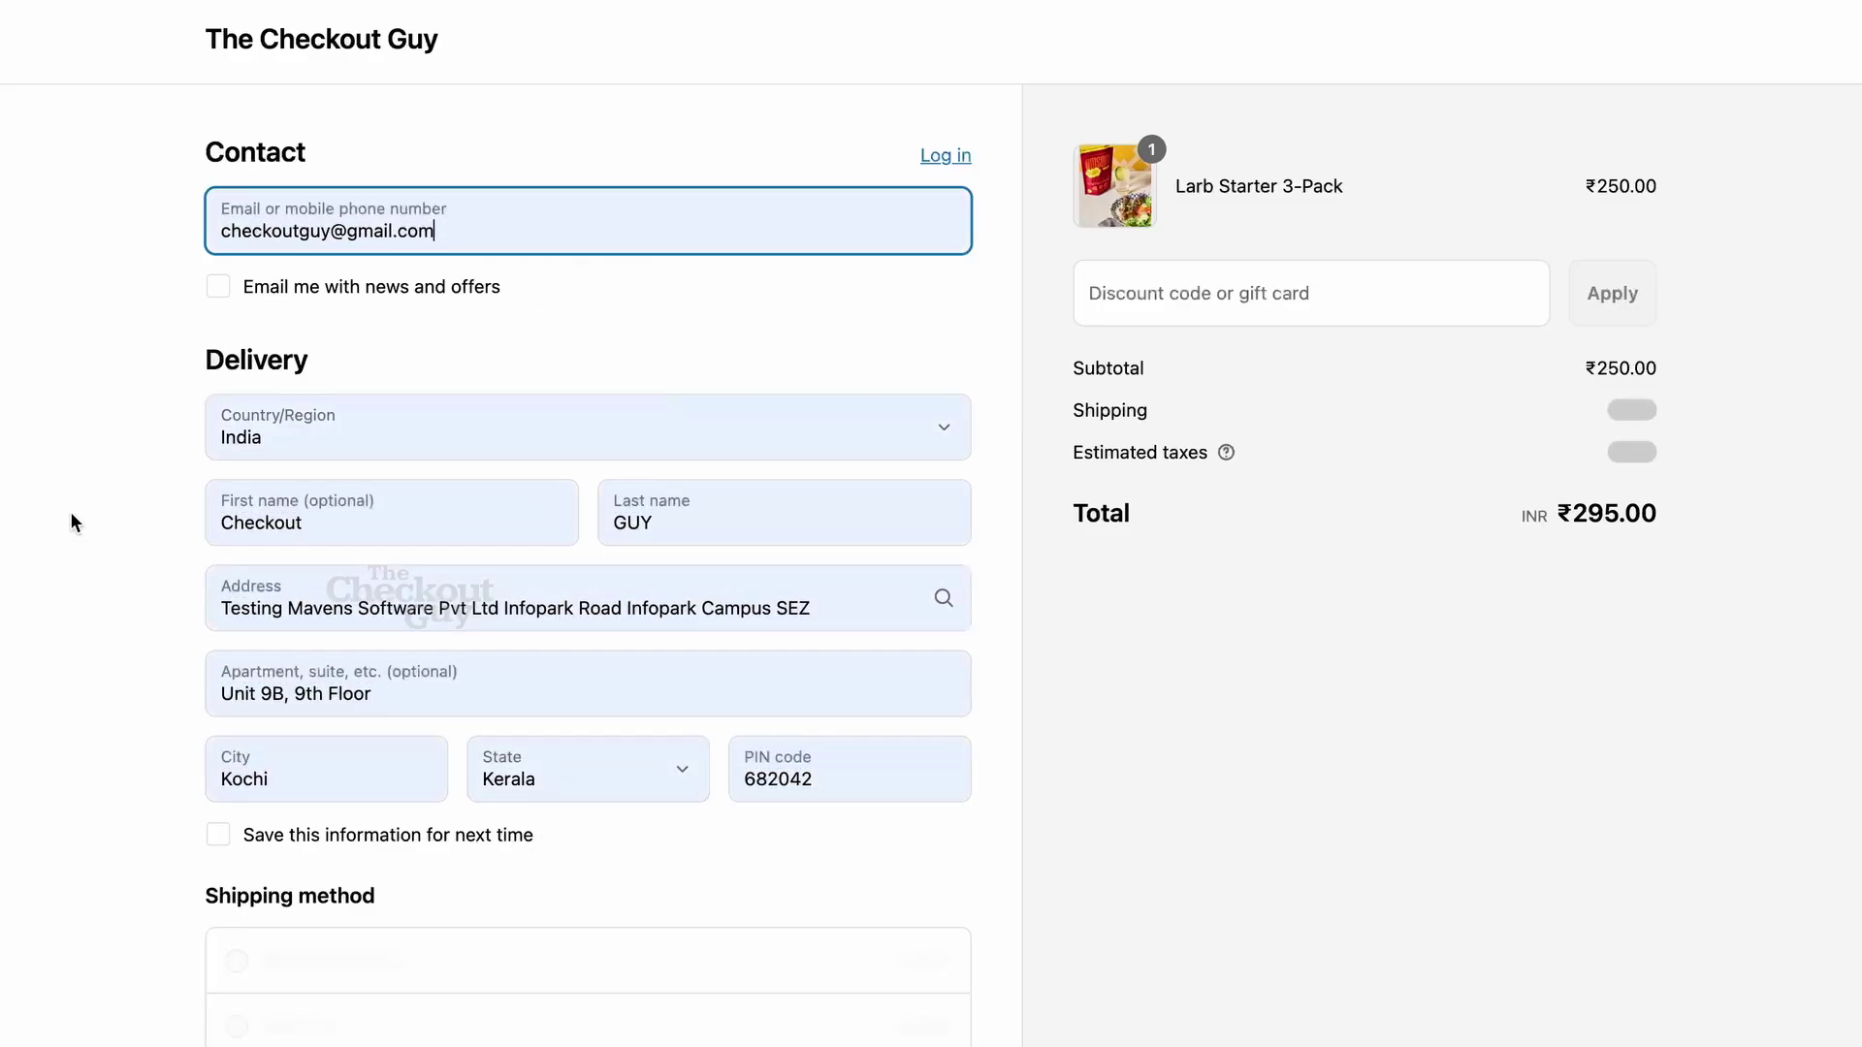
pyautogui.scroll(-3, 73, 524)
pyautogui.scroll(-5, 70, 510)
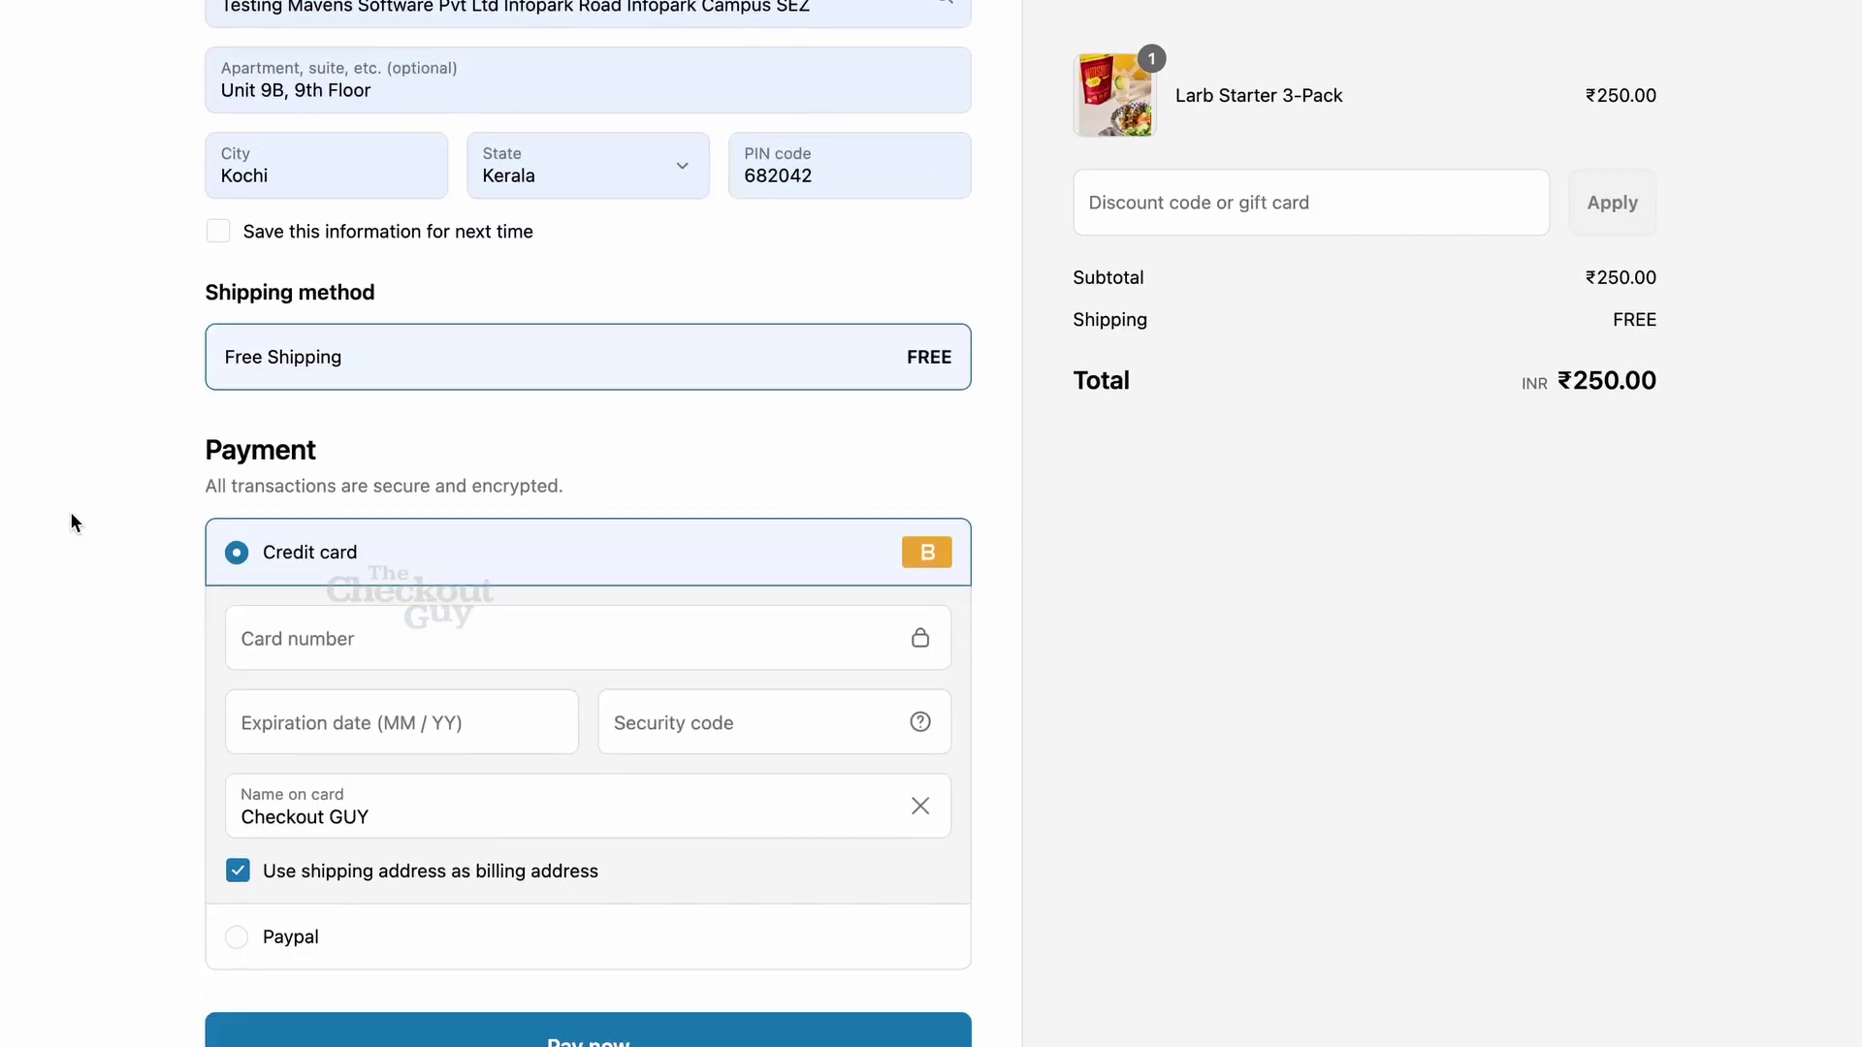
pyautogui.scroll(10, 288, 827)
pyautogui.scroll(-1, 289, 826)
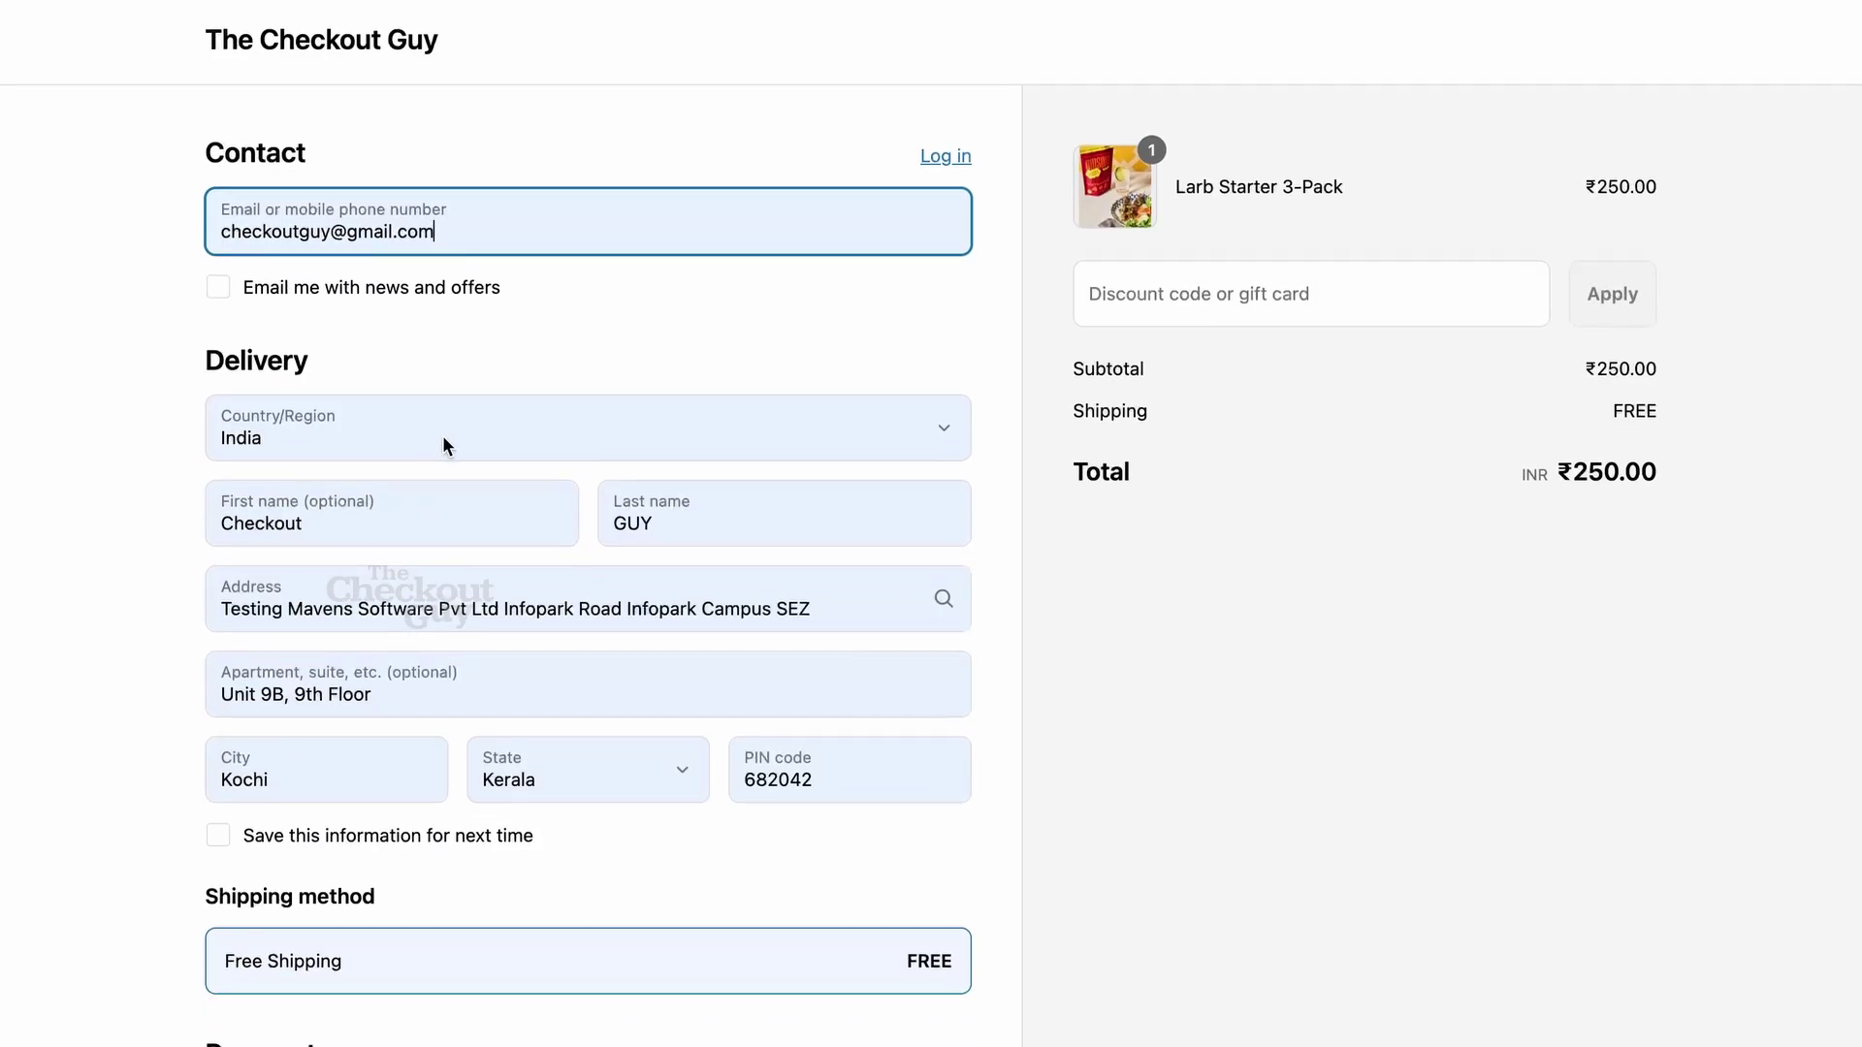
# - Replace the checkout's contact e-mail with the e-mail address of the customer tagged "cod"
pyautogui.doubleClick(530, 238)
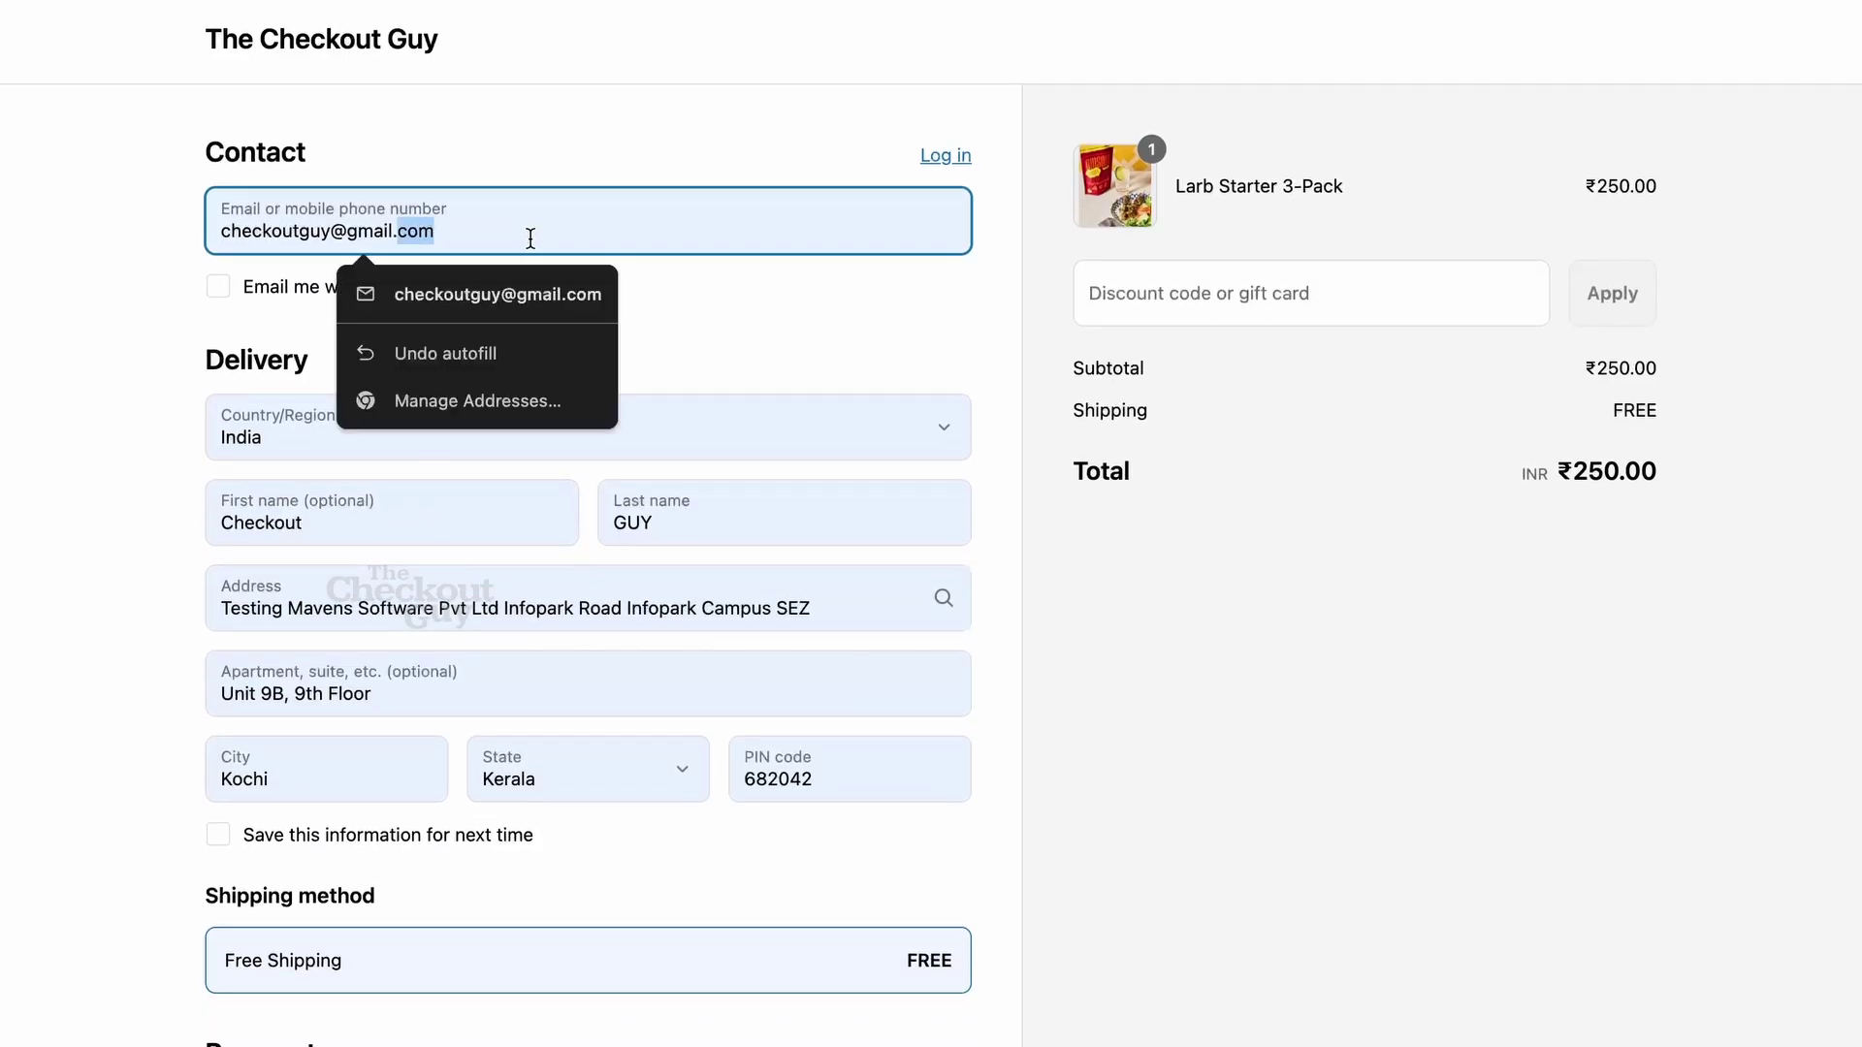
pyautogui.tripleClick(530, 237)
pyautogui.hotkey('ctrl', 'v')
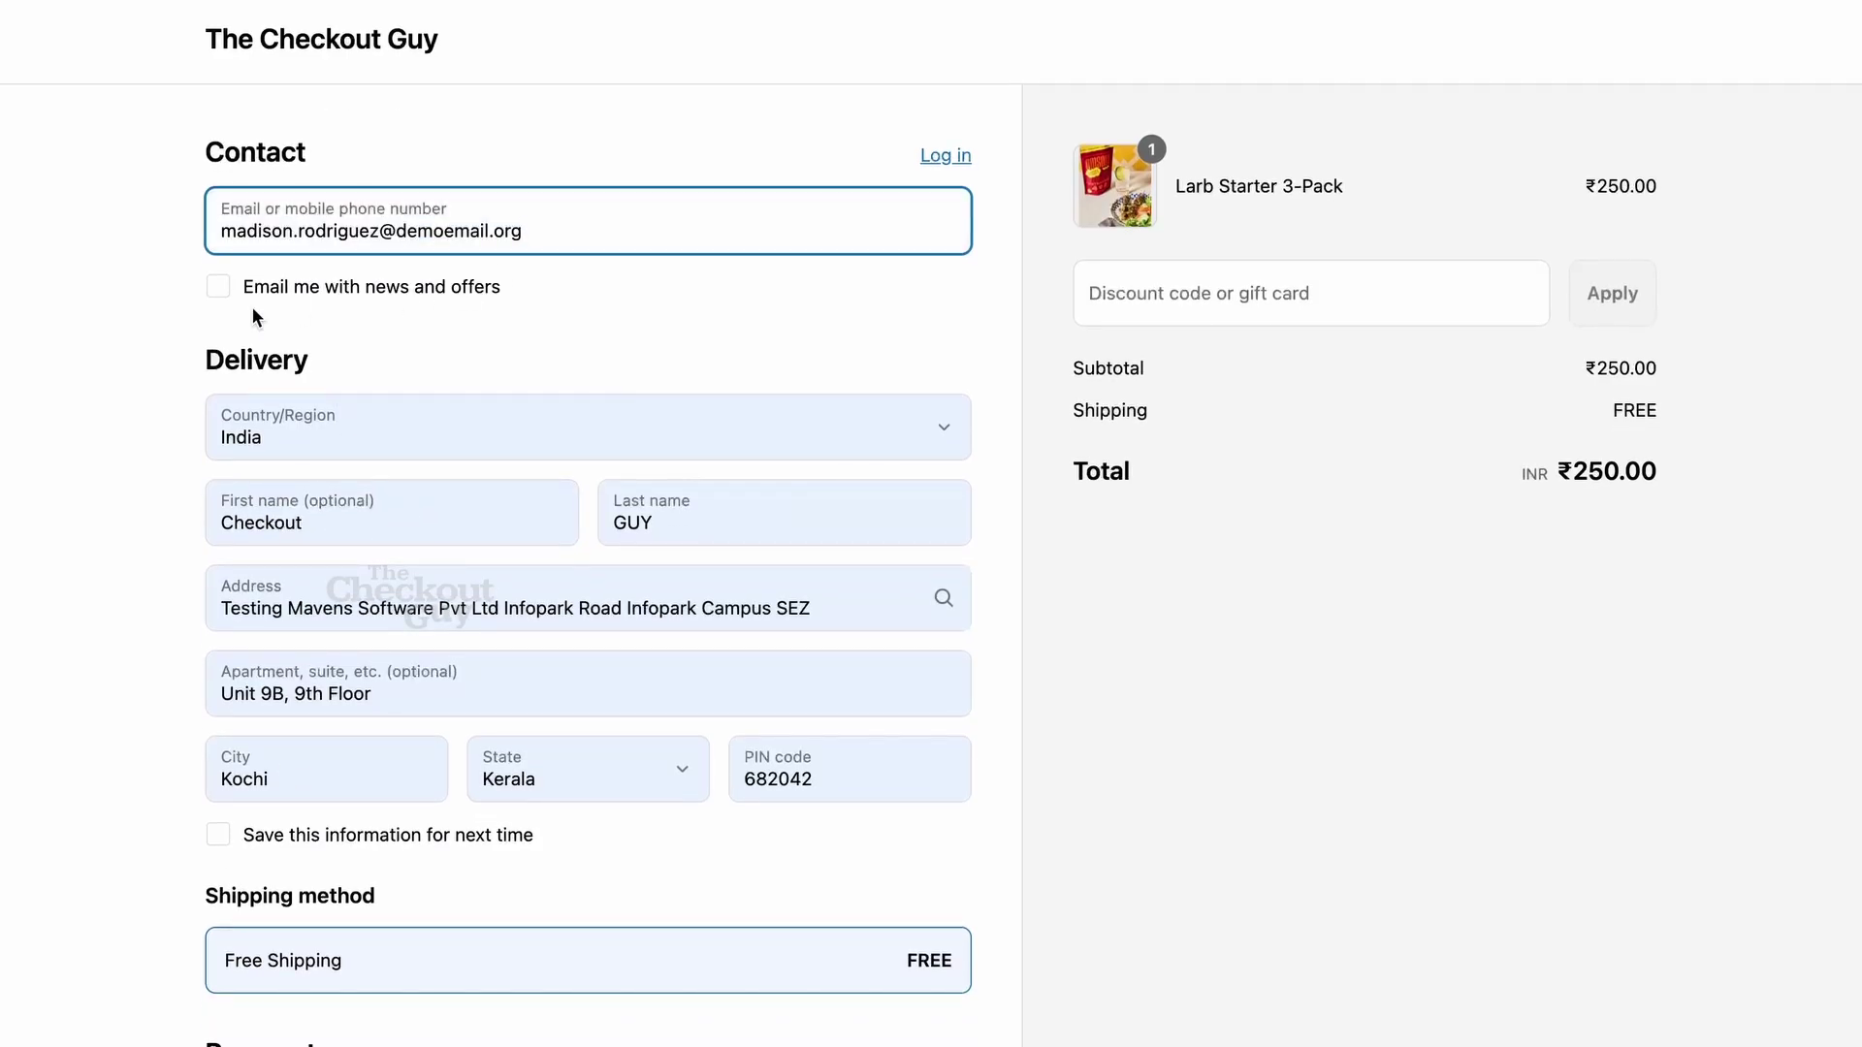
# - Commit the contact e-mail and replace the delivery first and last names with the tagged customer's name
pyautogui.click(147, 305)
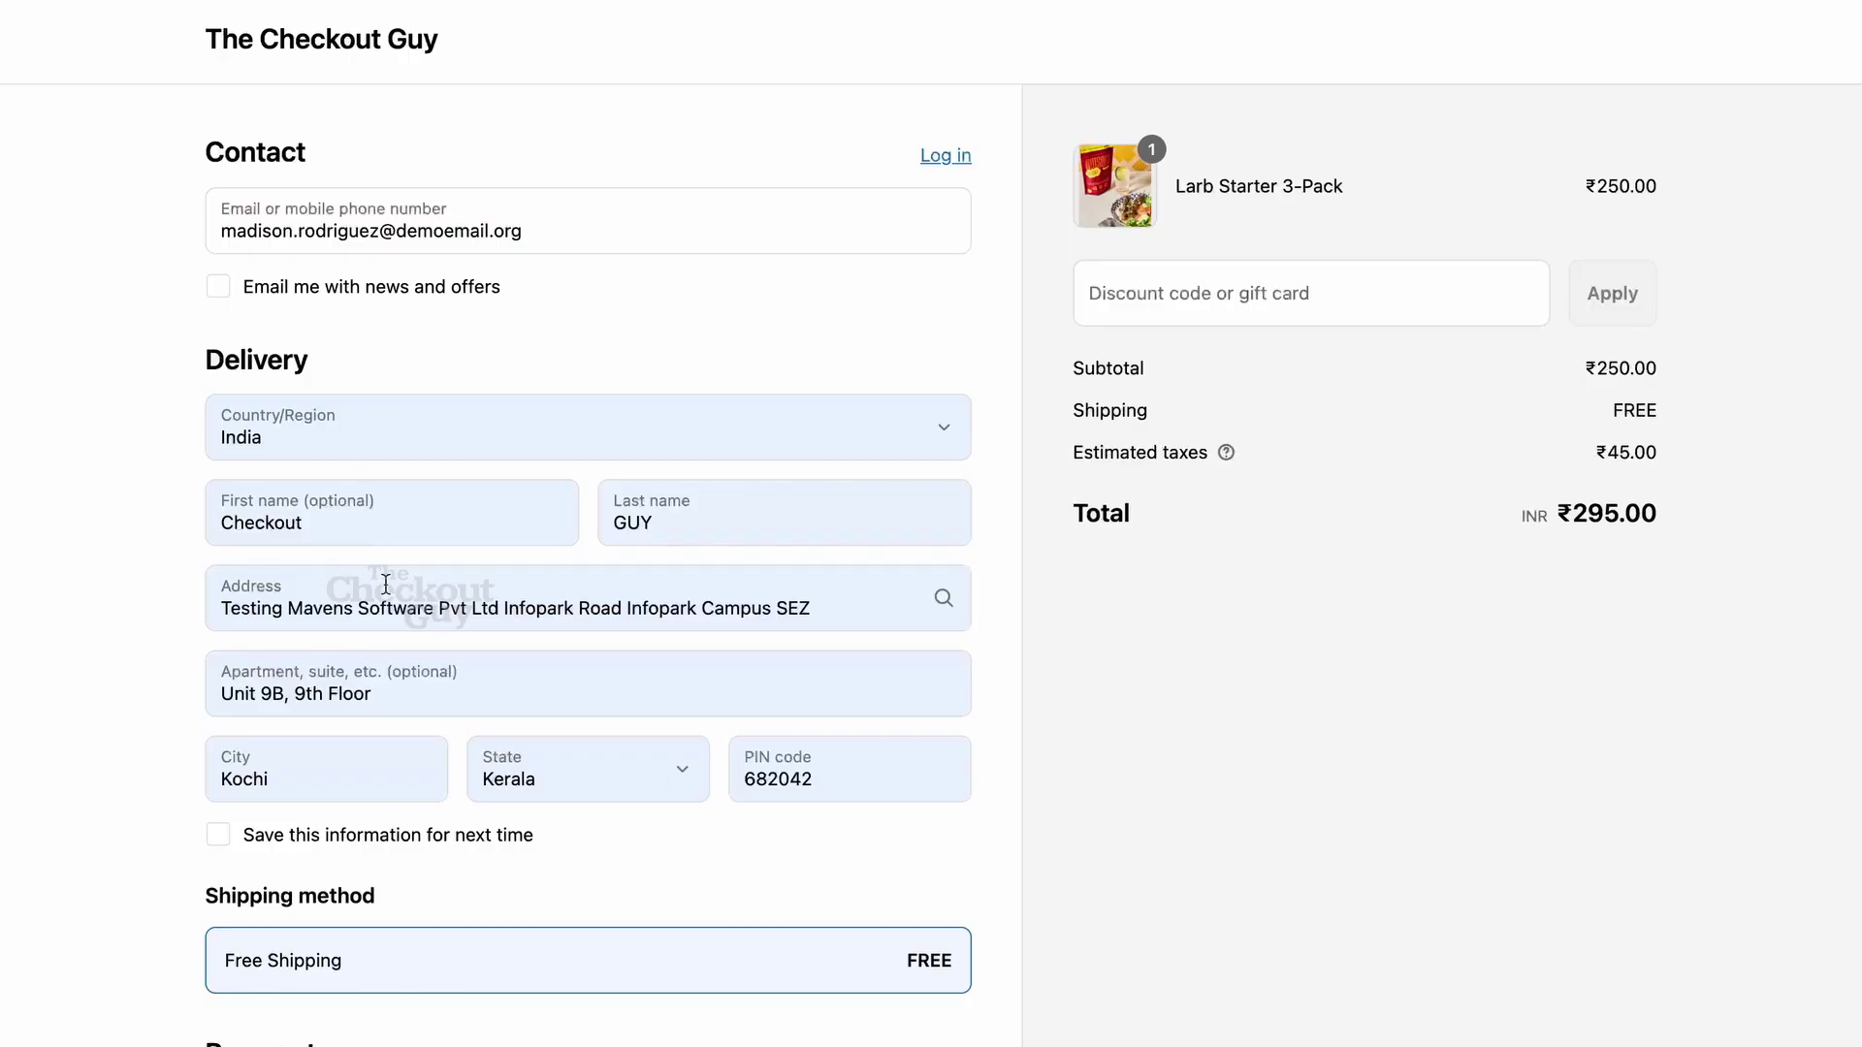
pyautogui.doubleClick(435, 528)
pyautogui.write('MA')
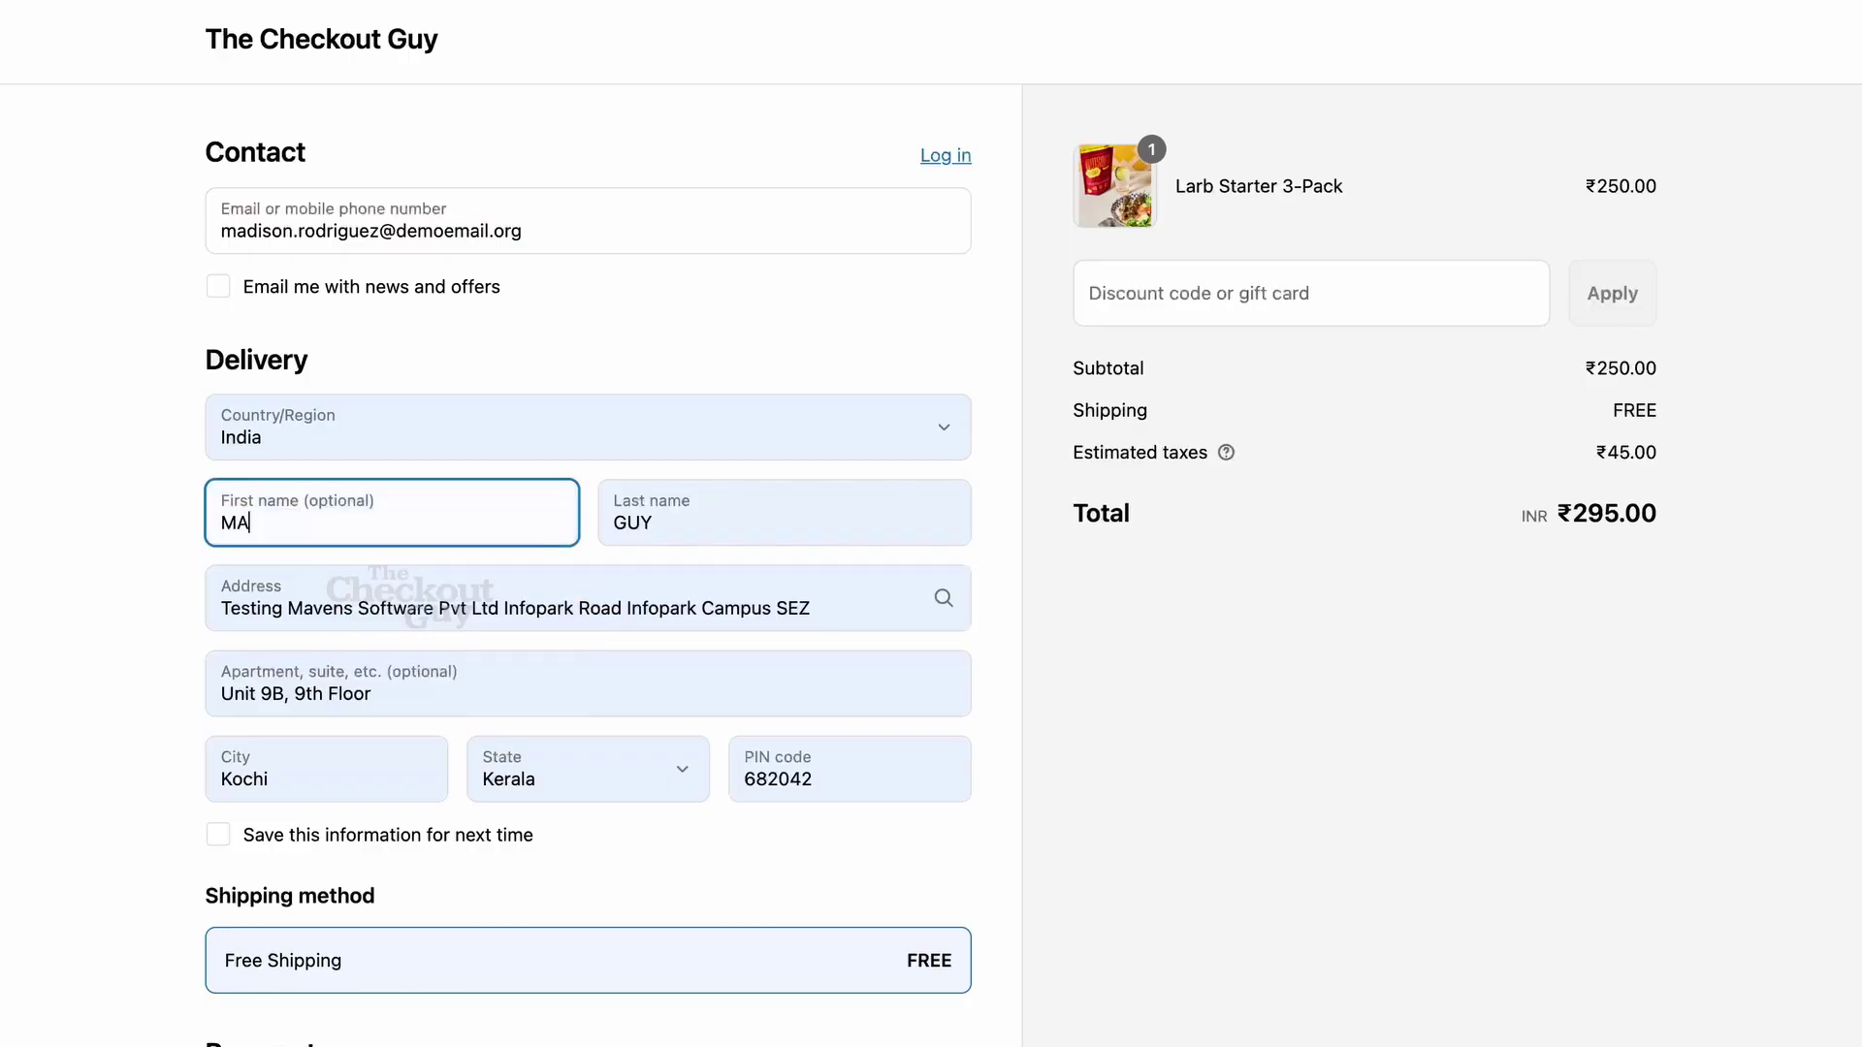
pyautogui.press('BackSpace')
pyautogui.write('adiso')
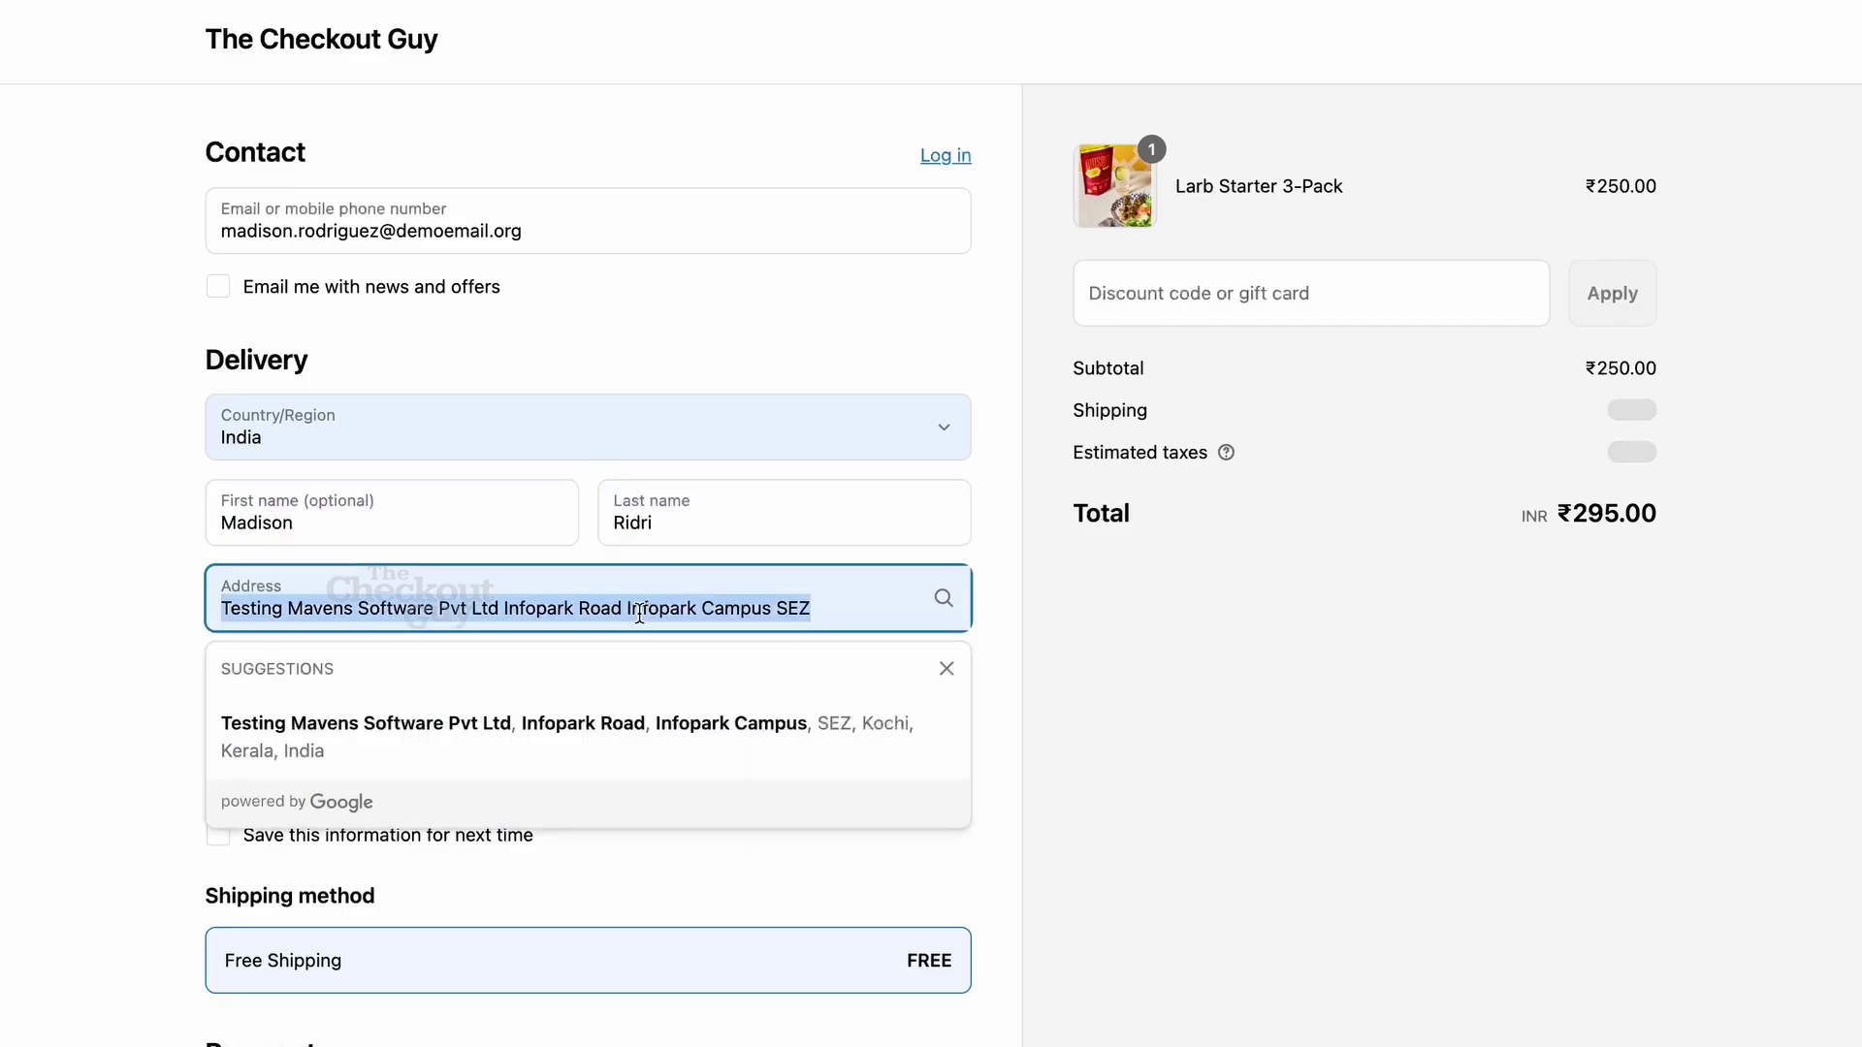
# - Search the delivery address for "Test" and fill it in from the suggested company address in Kochi
pyautogui.write('Test')
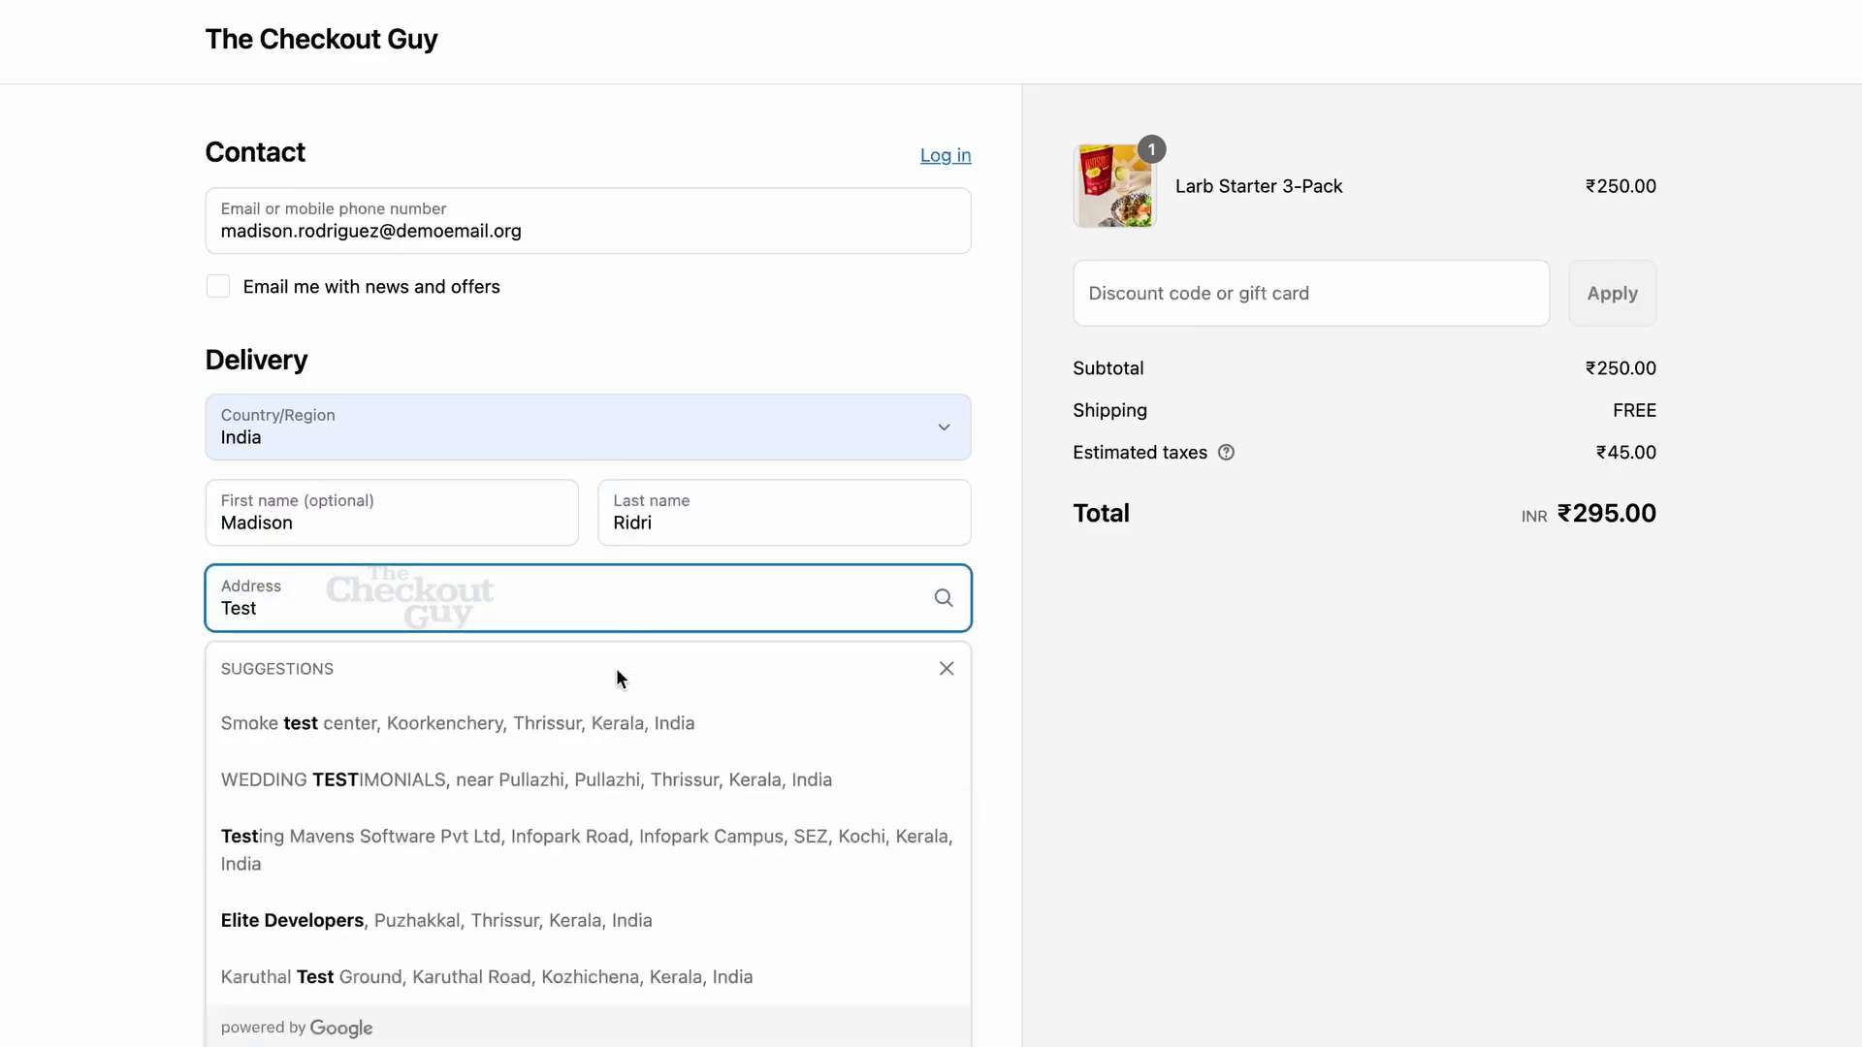
pyautogui.click(545, 834)
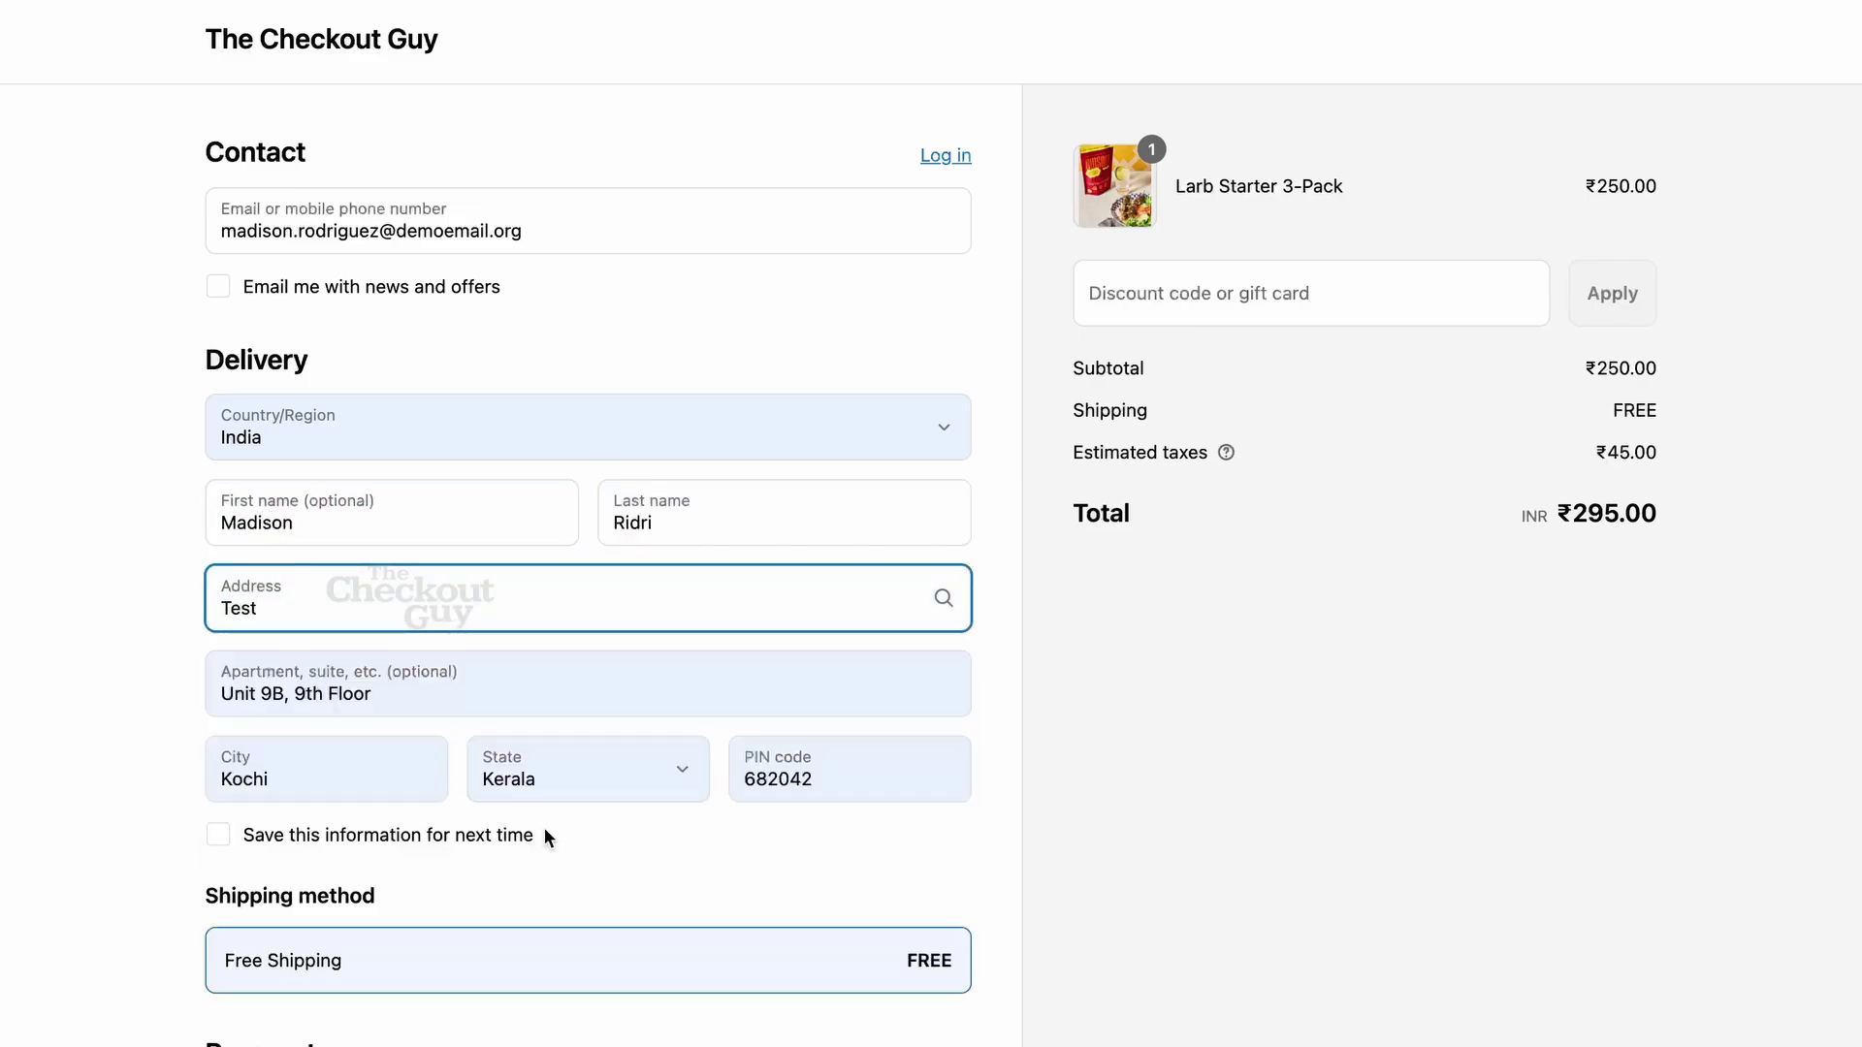
pyautogui.click(1036, 787)
# - Choose Cash on Delivery (COD) as the payment method and review the checkout's contact and delivery details
pyautogui.scroll(-5, 1036, 787)
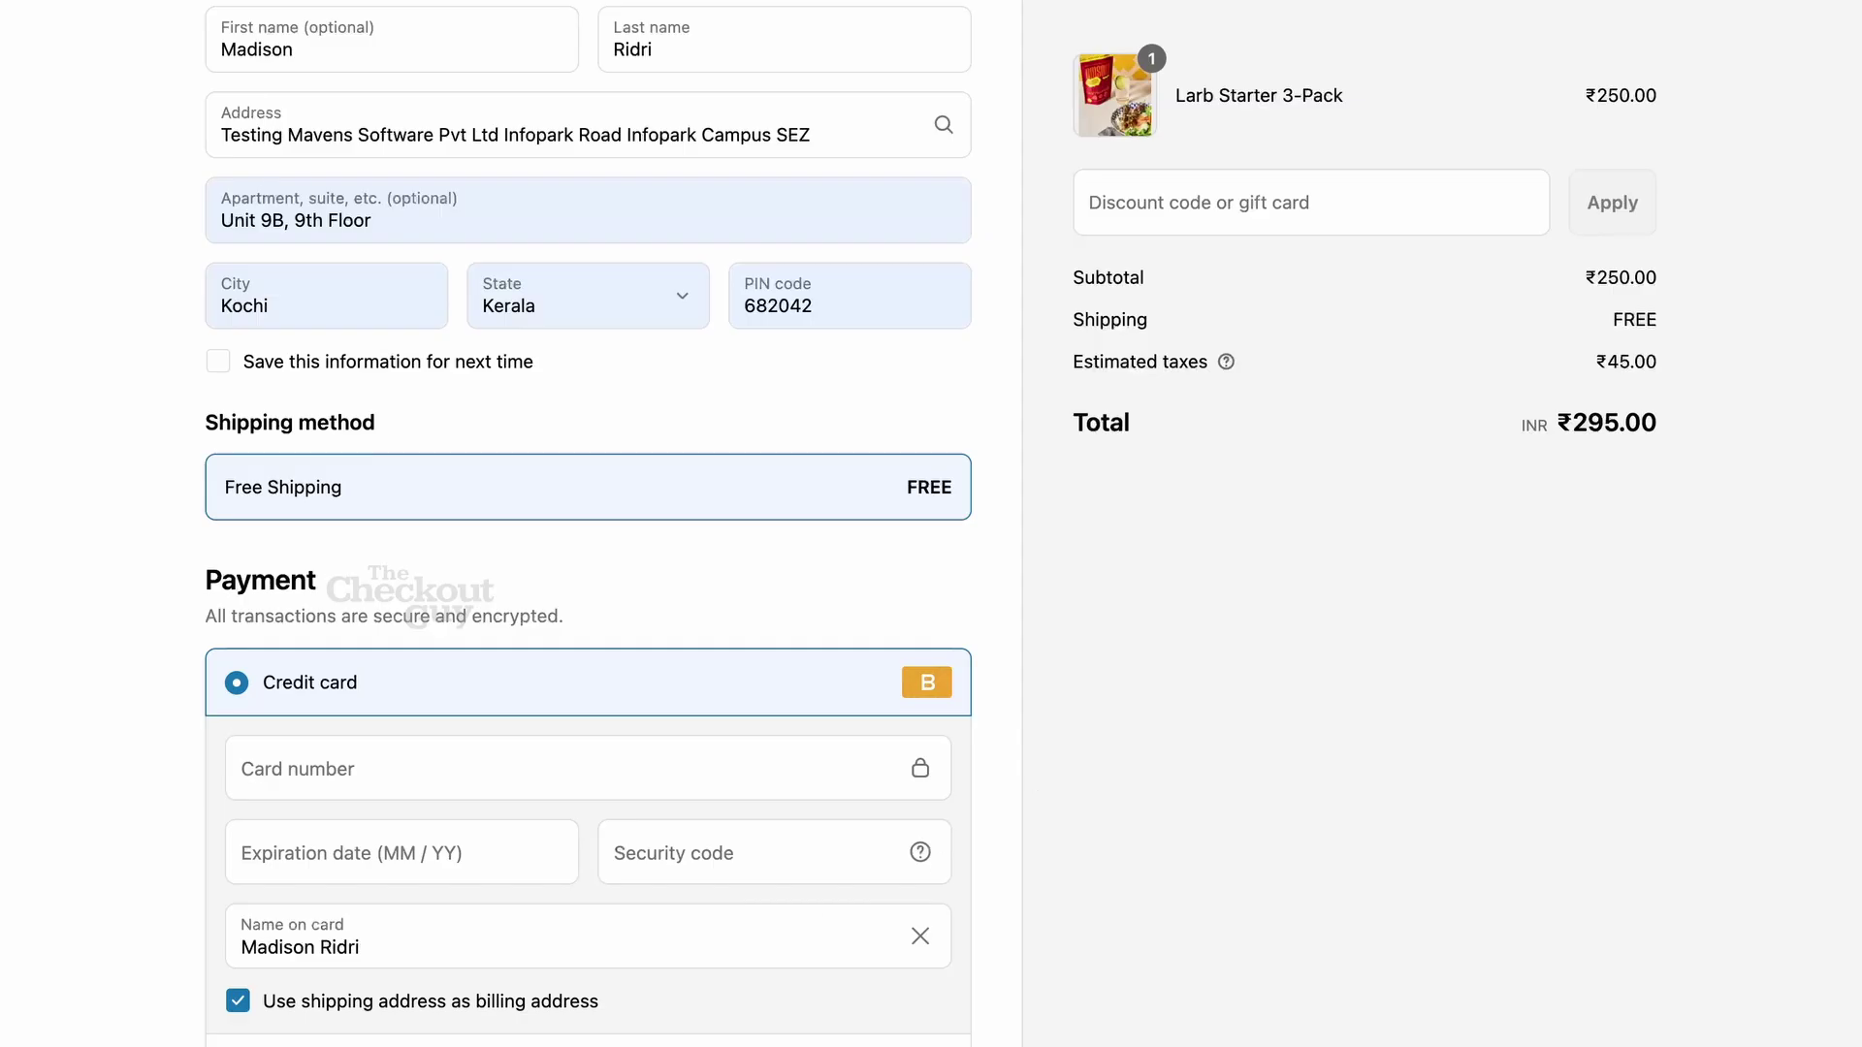
pyautogui.click(363, 1041)
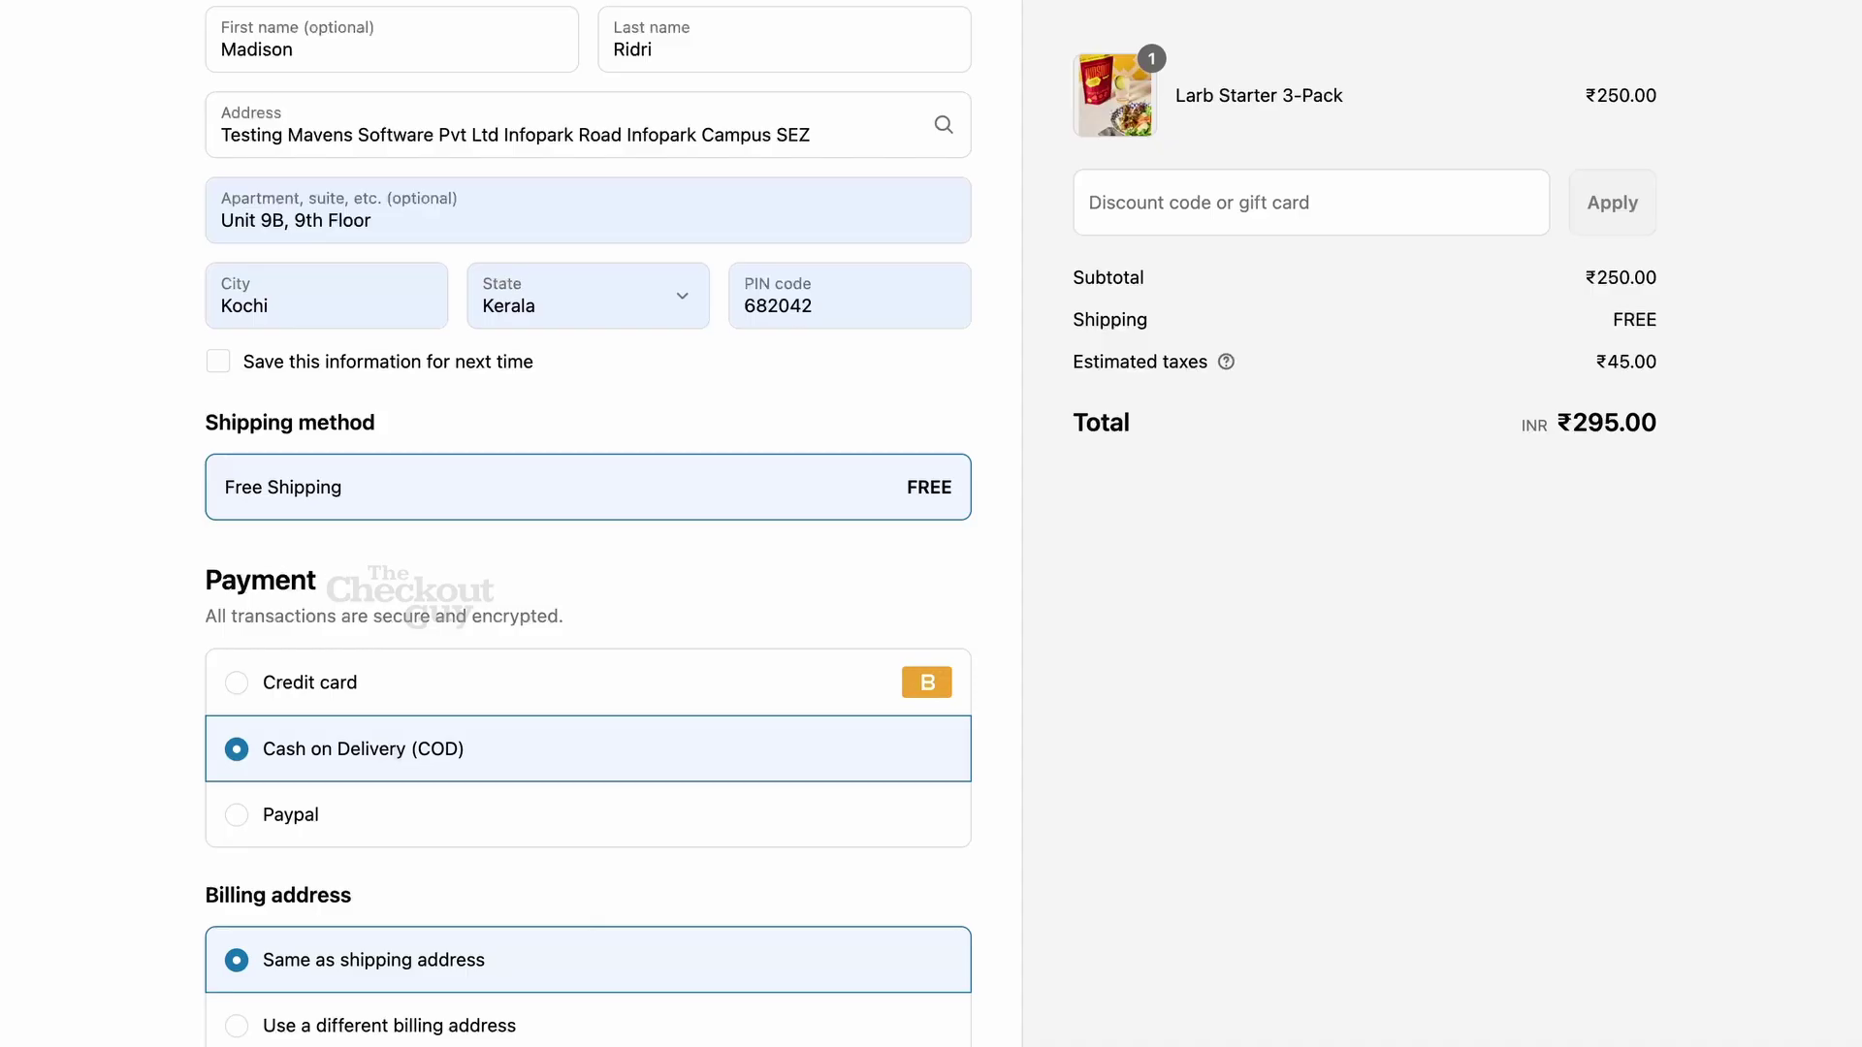
pyautogui.scroll(5, 587, 523)
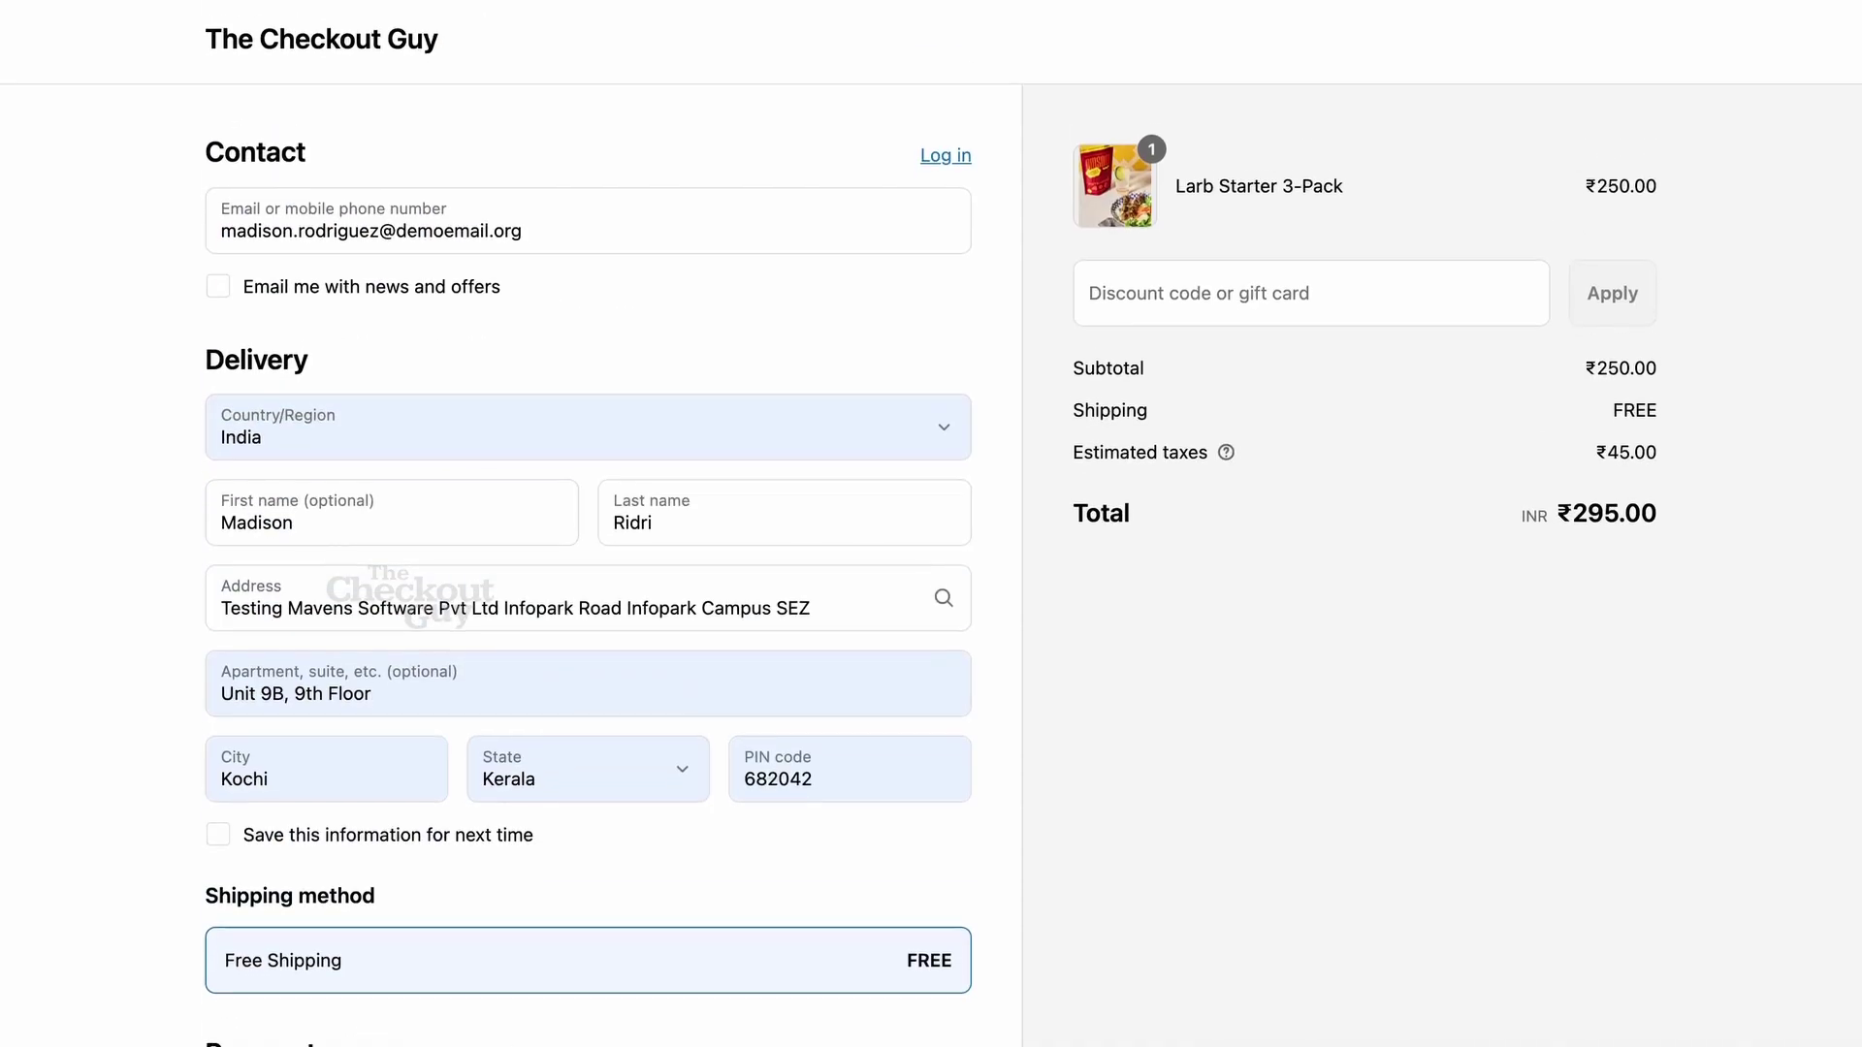